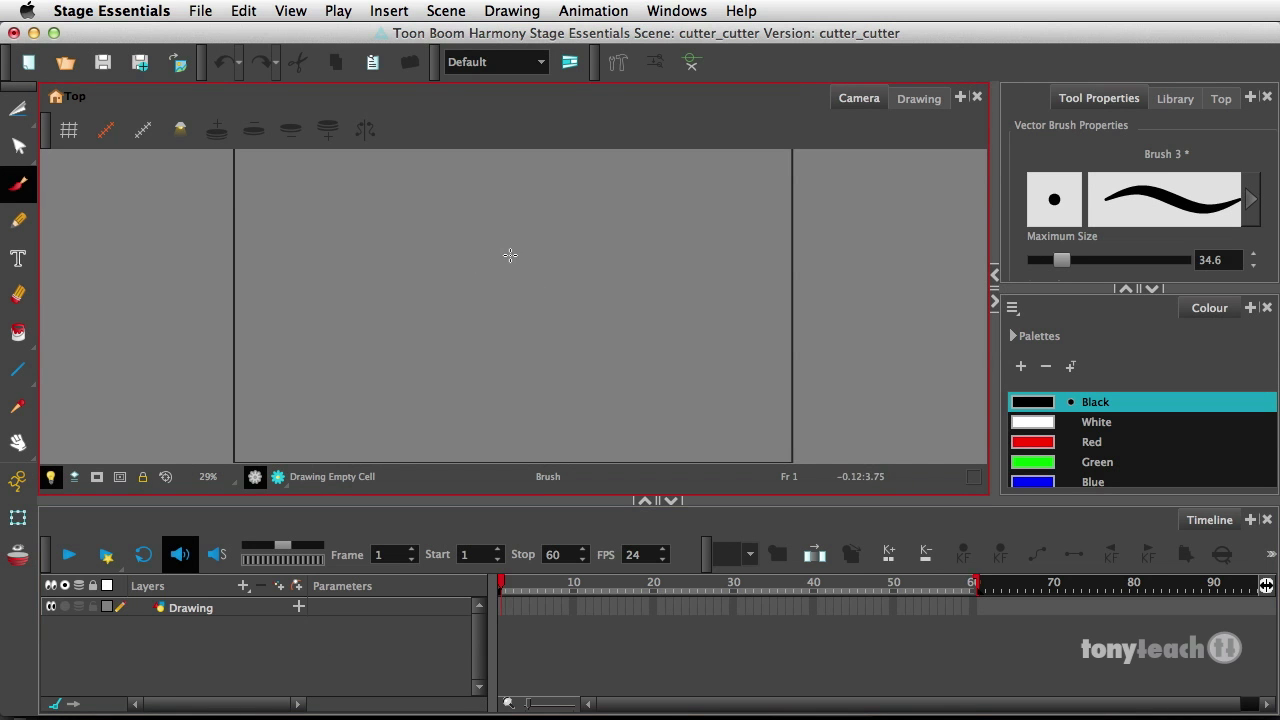
Step: Brush a rounded black eye outline in the middle of the frame with two eyelid lines crossing it and overshooting its edges
mouse_move(532, 226)
mouse_down()
mouse_move(497, 218)
mouse_move(512, 214)
mouse_up()
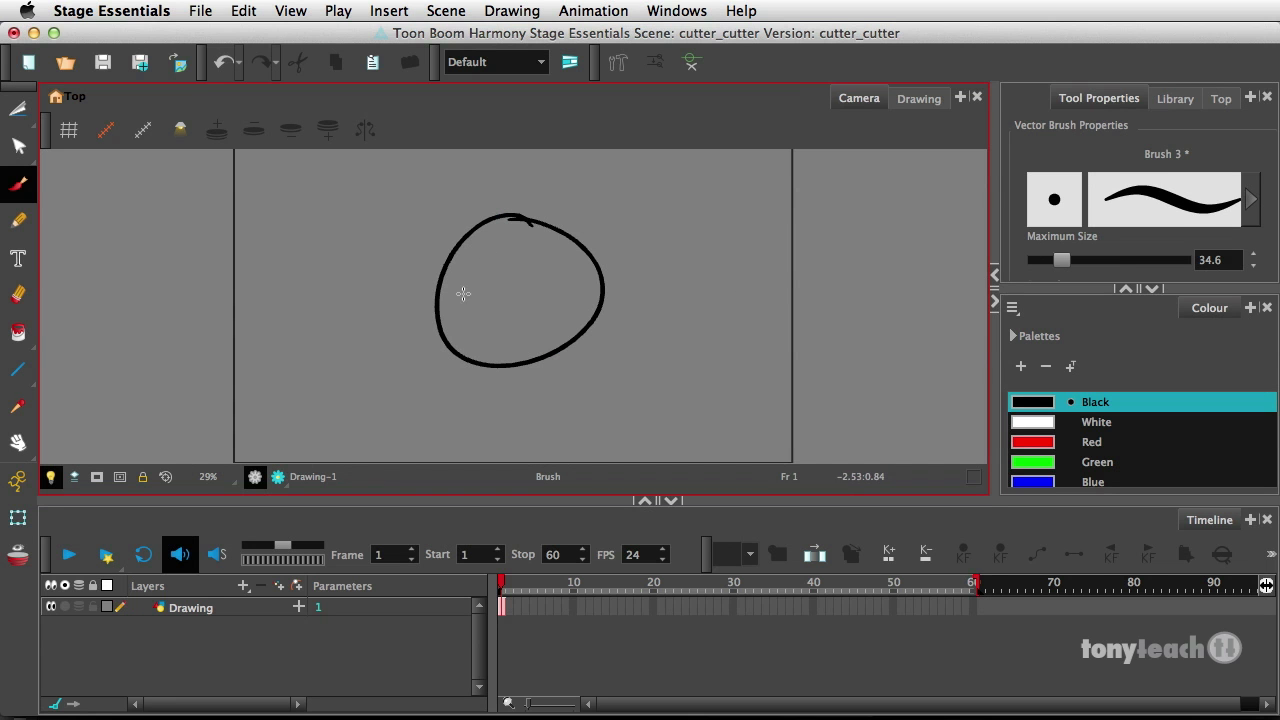
drag(416, 308, 632, 290)
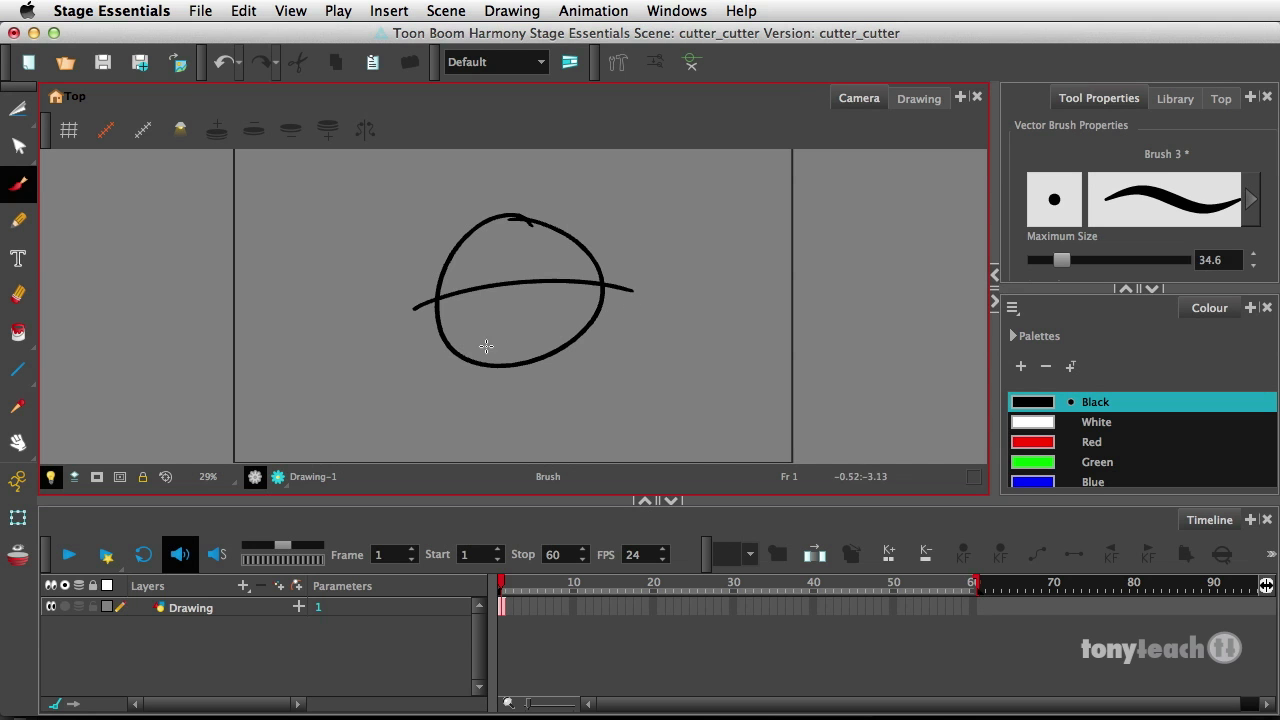
drag(413, 344, 612, 318)
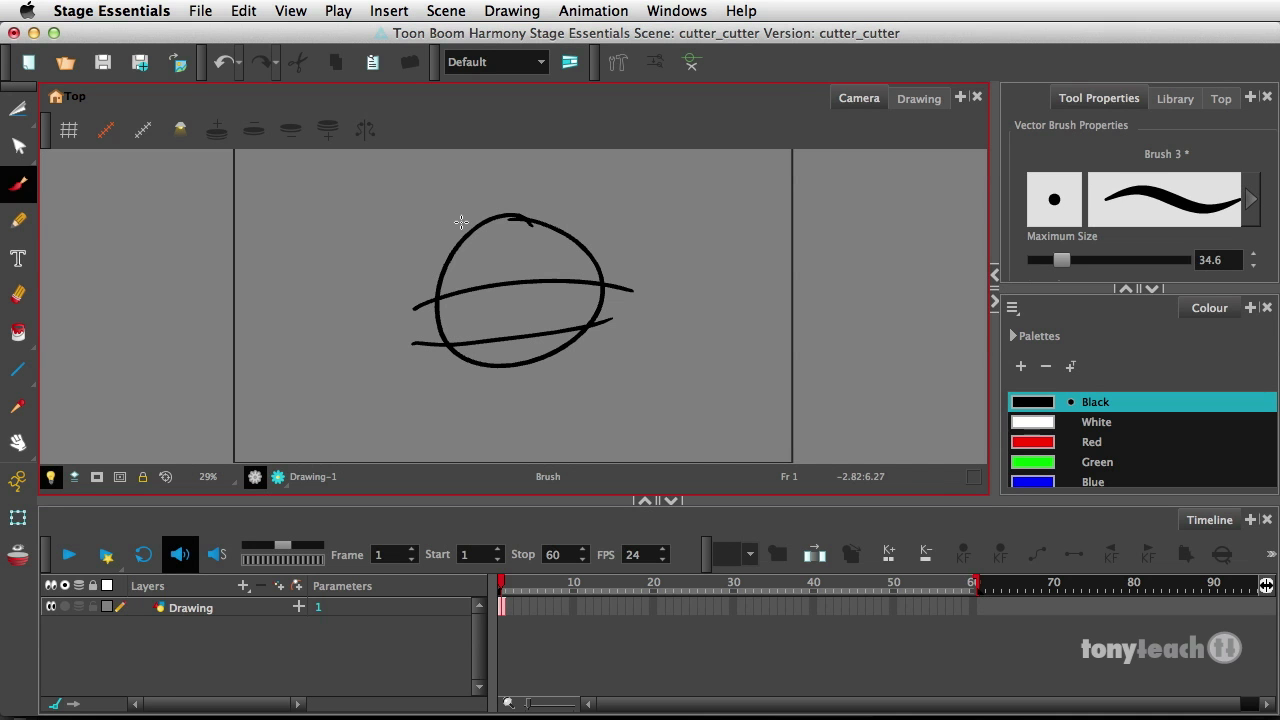
Step: Trim the eyelid line ends that stick out beyond the eye outline using the Cutter tool
drag(18, 112, 90, 130)
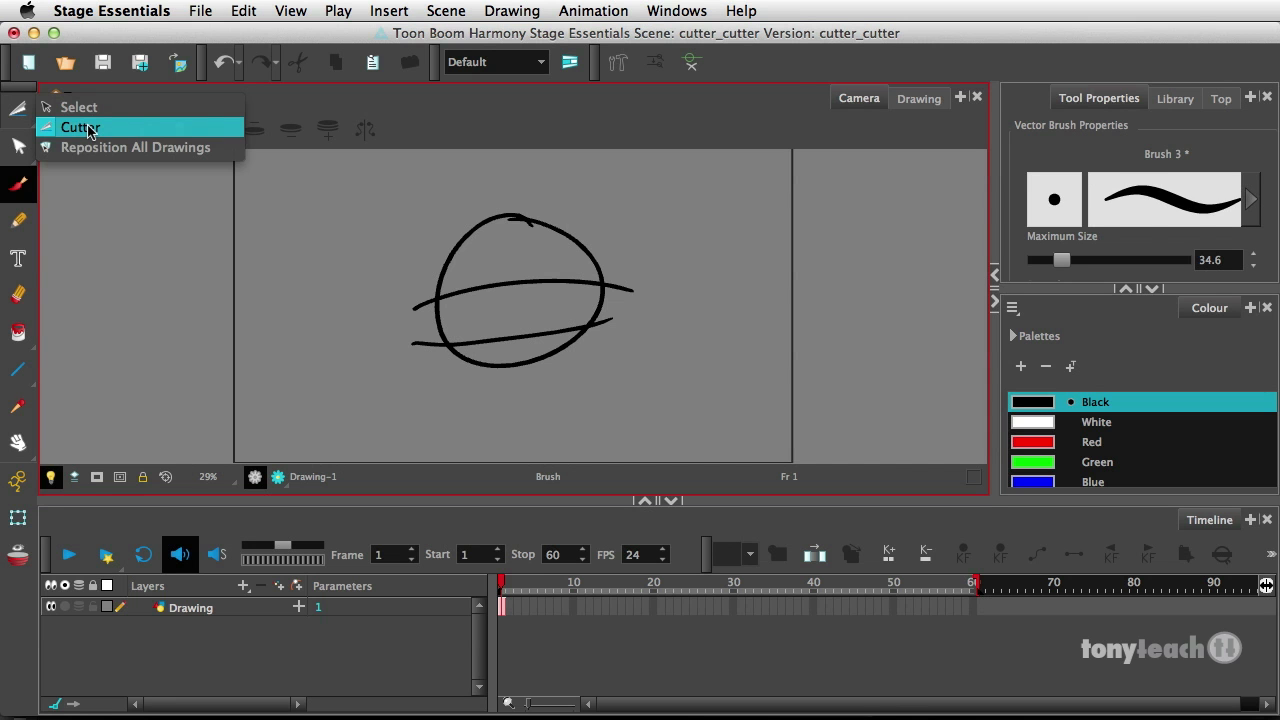
drag(88, 130, 86, 131)
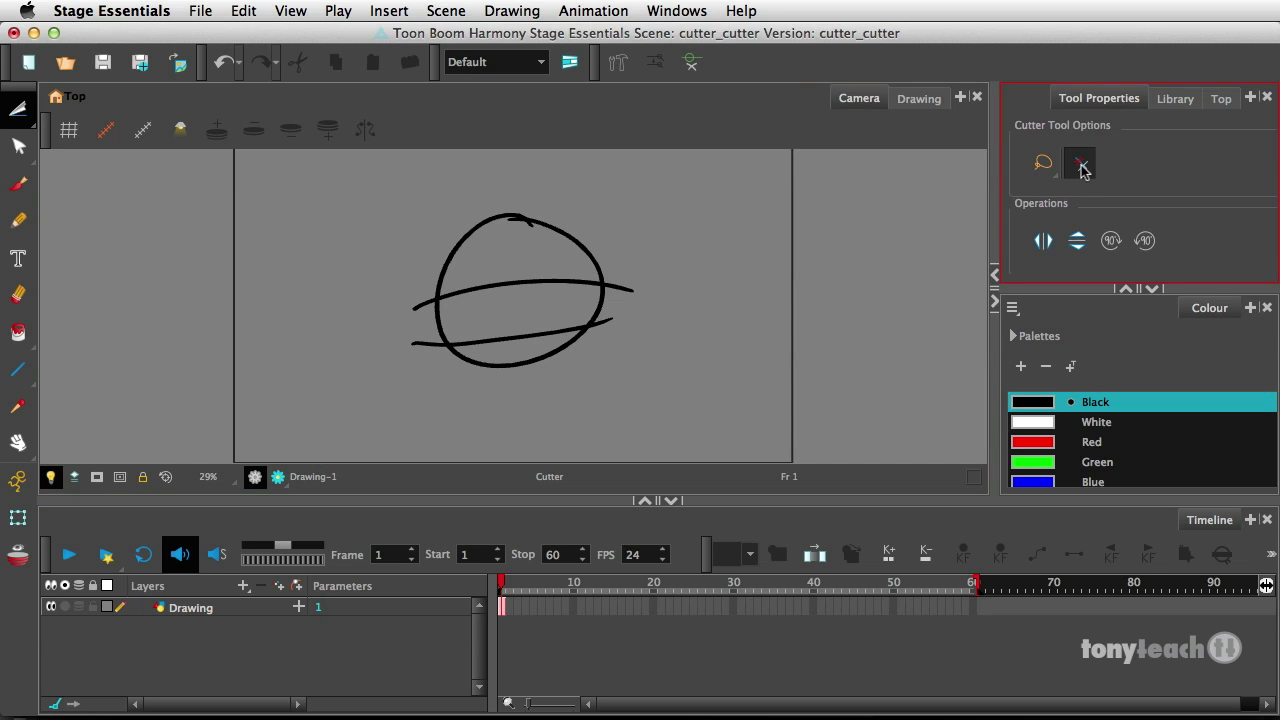
drag(1040, 163, 1052, 213)
click(1082, 165)
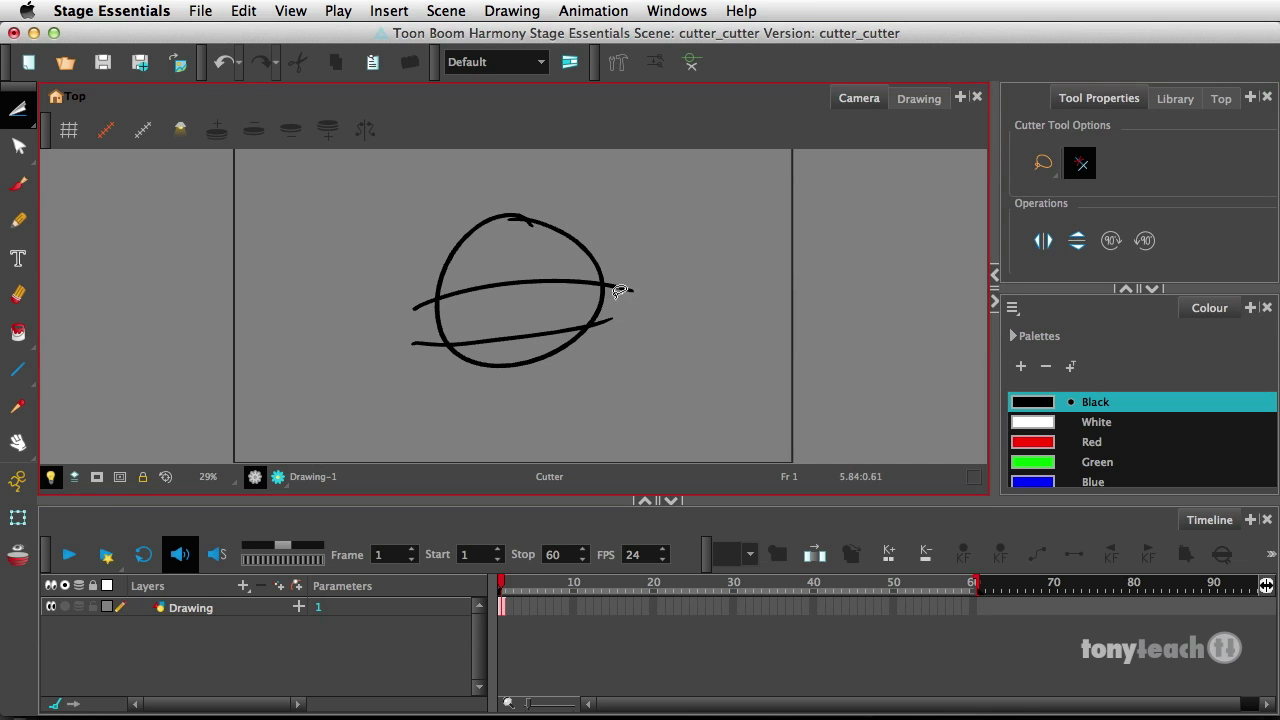
click(714, 365)
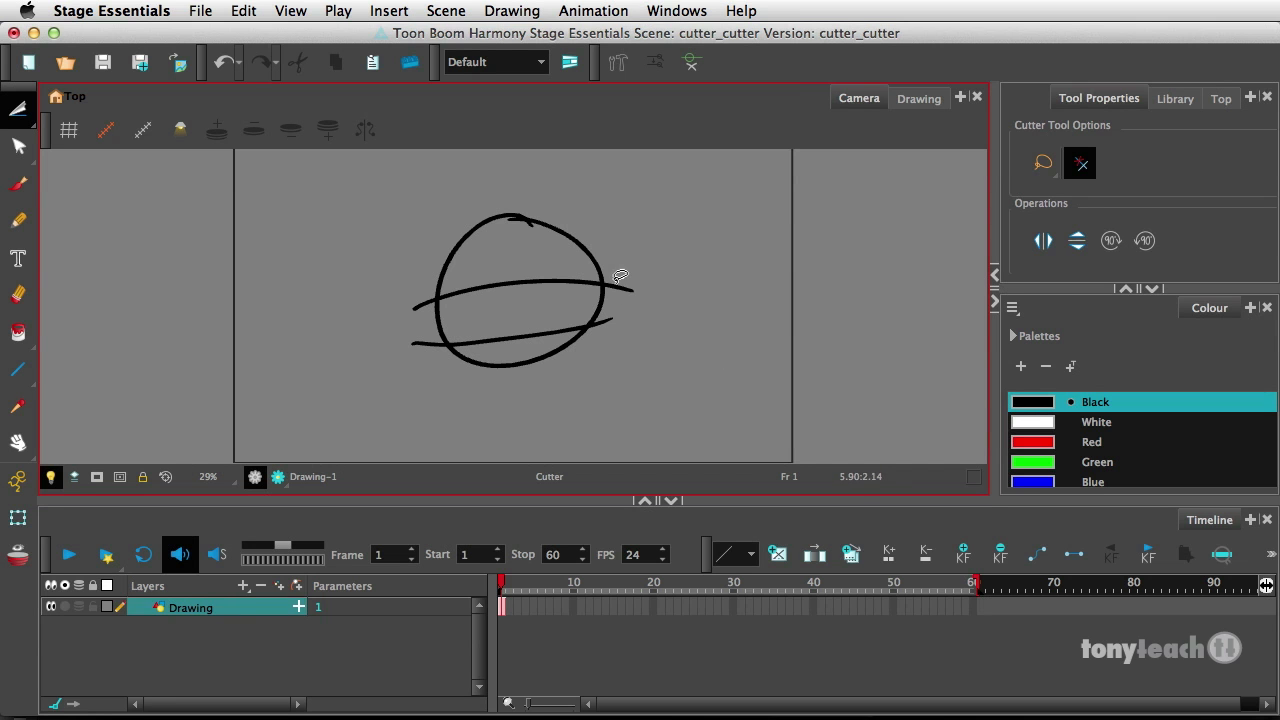
drag(610, 298, 657, 221)
drag(594, 336, 638, 276)
mouse_move(405, 355)
mouse_down()
mouse_move(424, 328)
mouse_move(420, 270)
mouse_up()
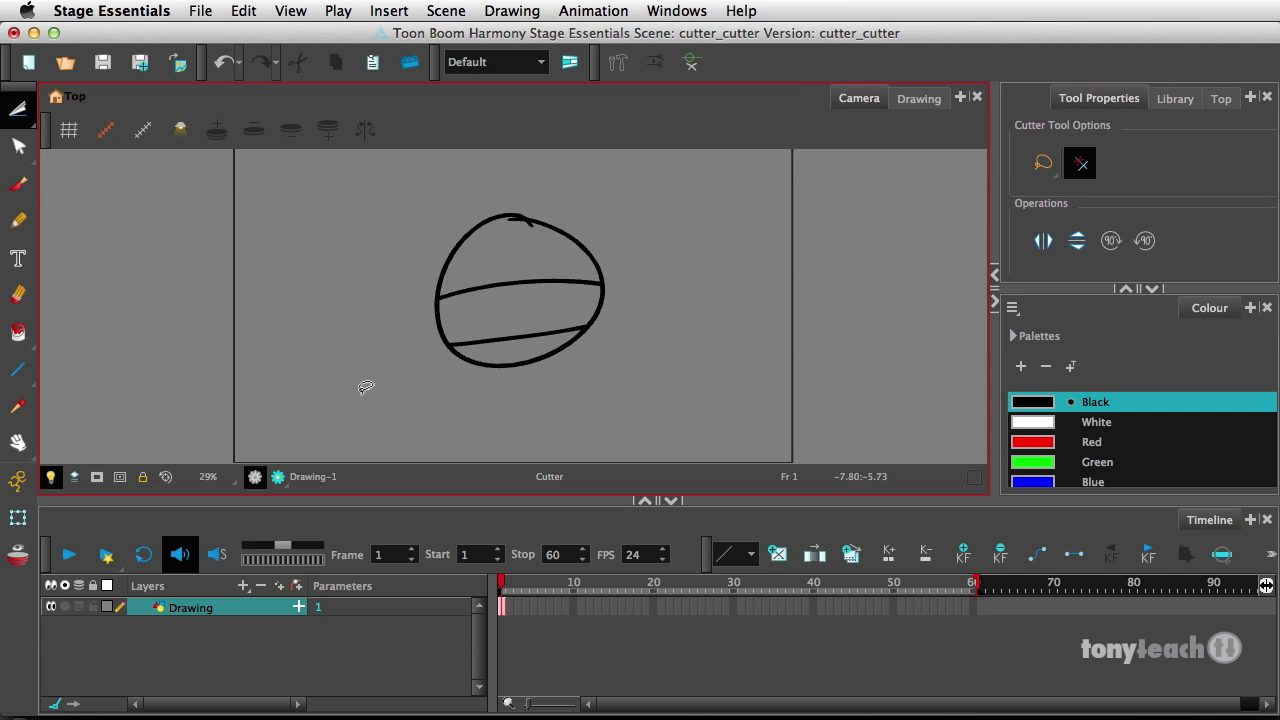
Step: Rename the drawing layer as eye_lids
double_click(198, 612)
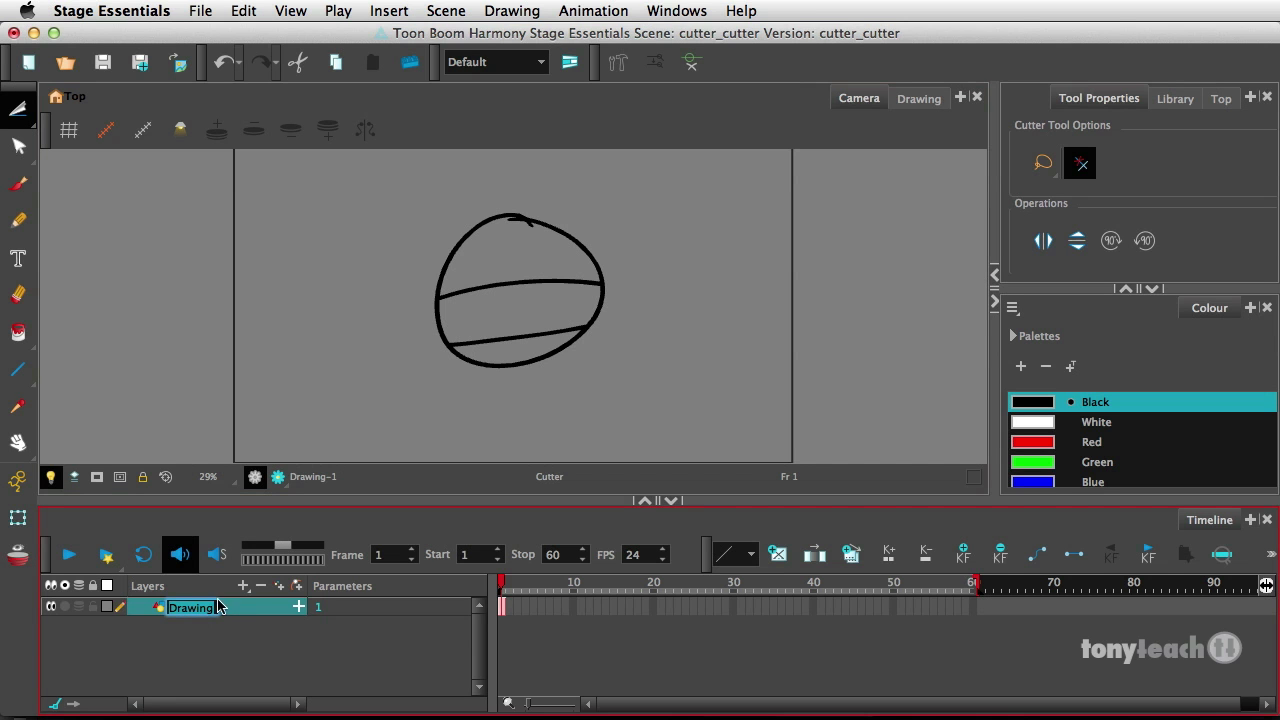
text(eye_lids)
click(252, 648)
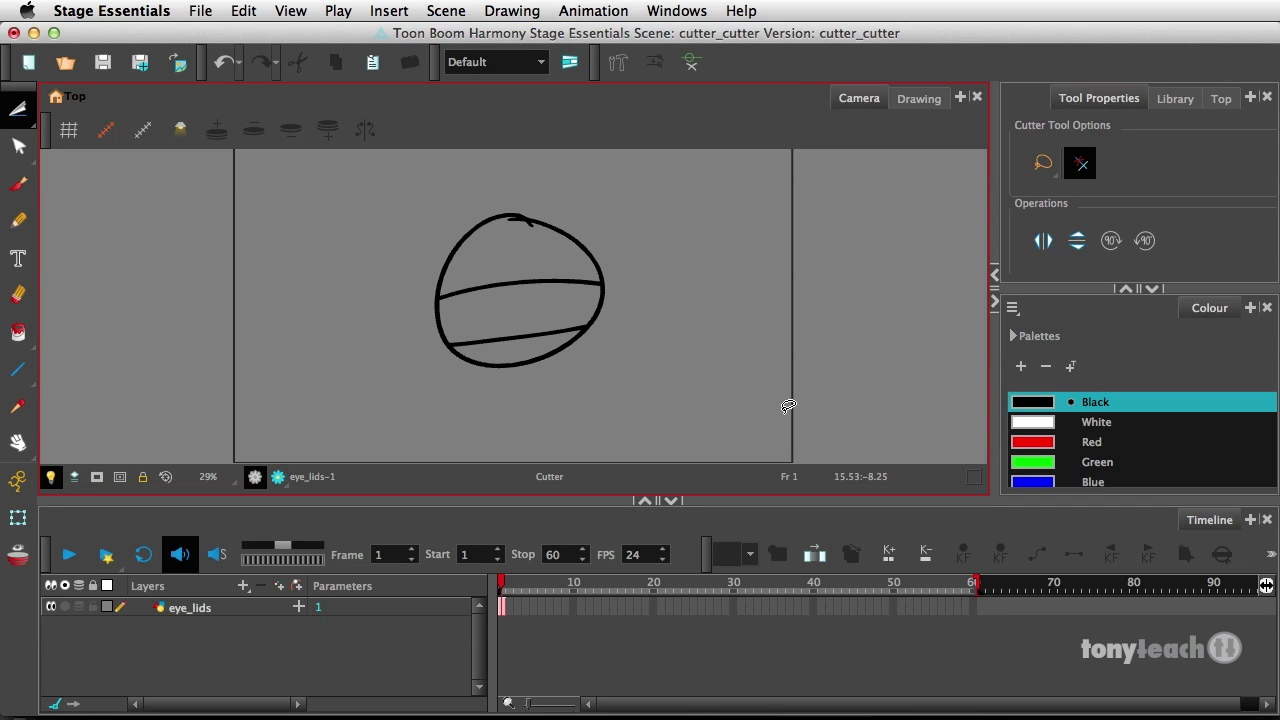
Step: Paint the upper and lower eyelids green and the opening between them white
click(1040, 463)
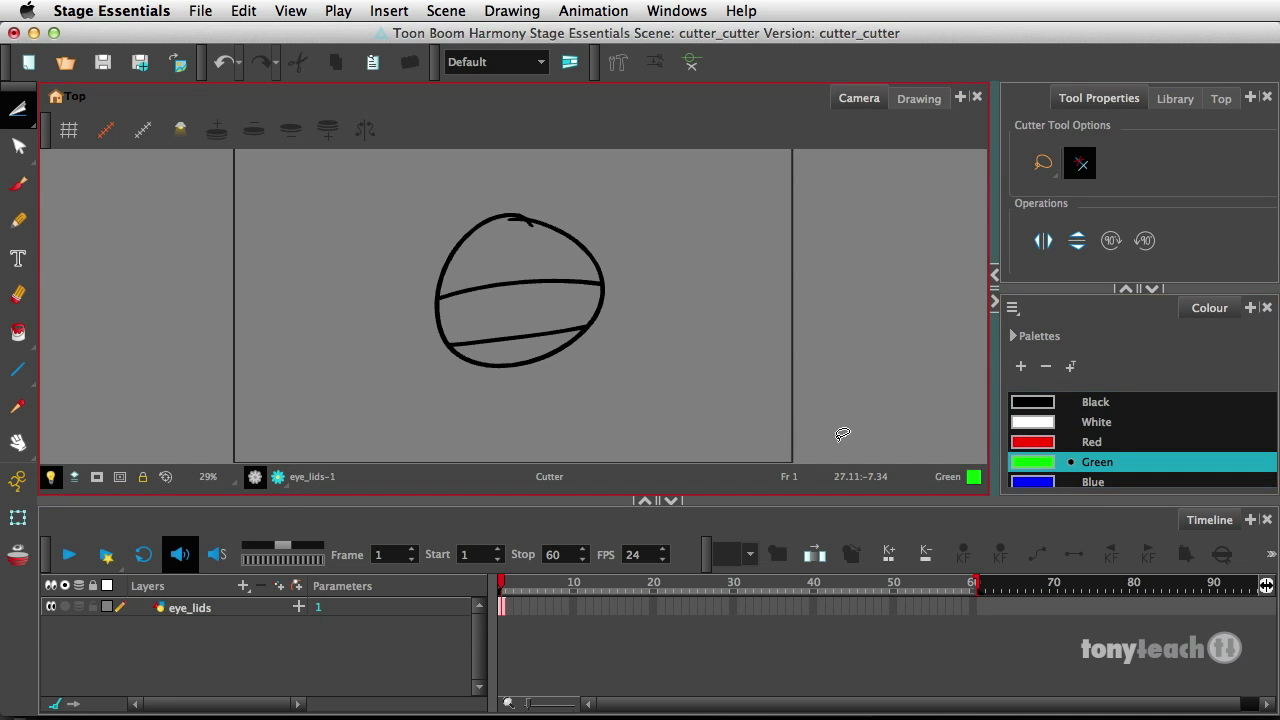
click(24, 338)
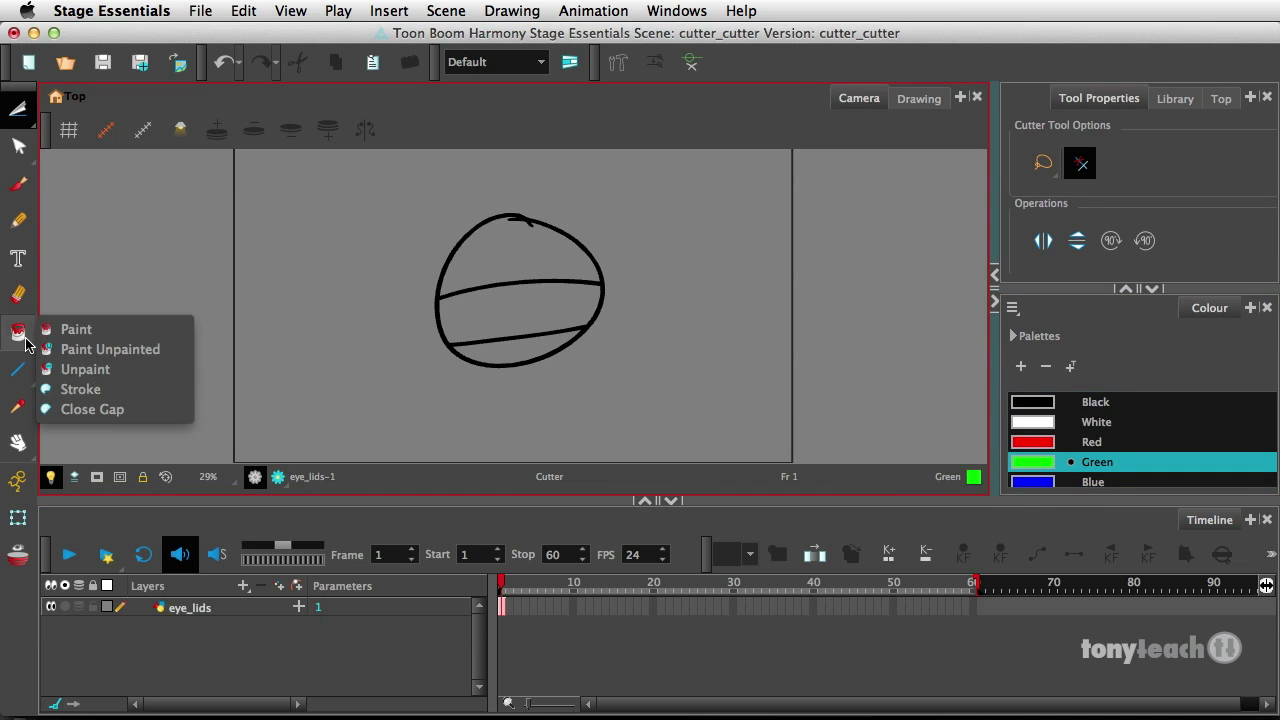
click(72, 329)
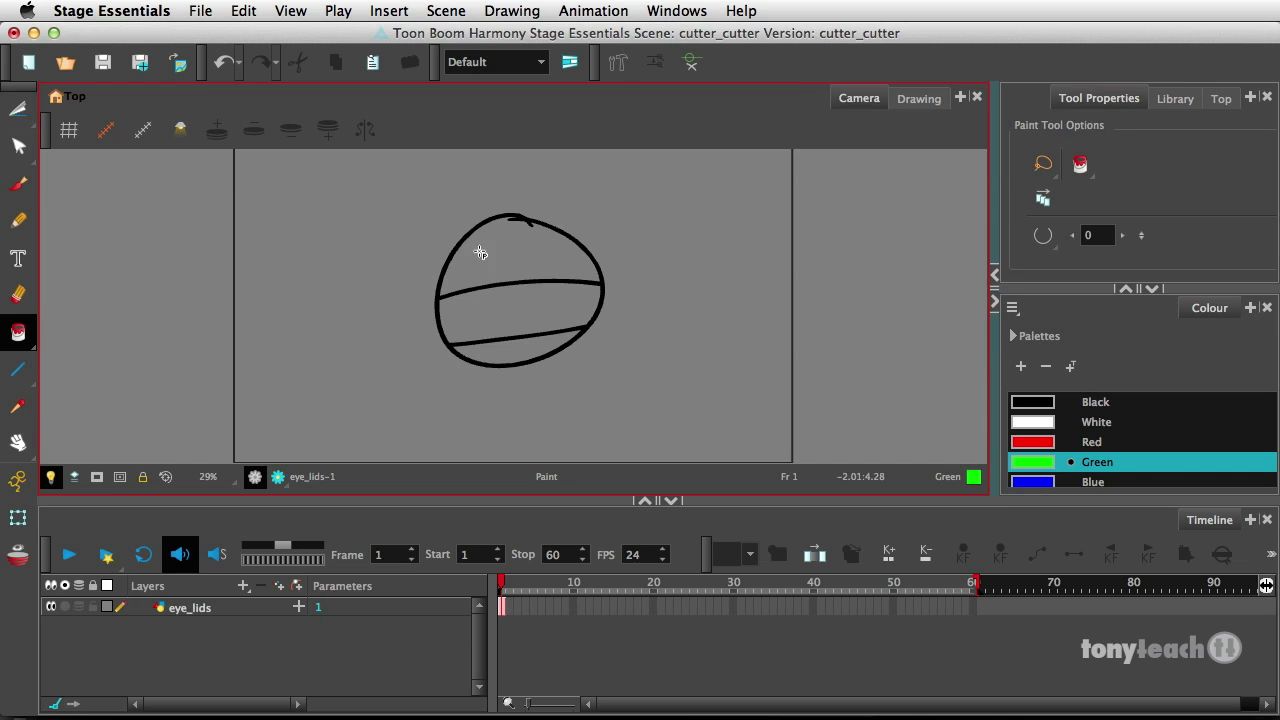
click(480, 253)
click(500, 346)
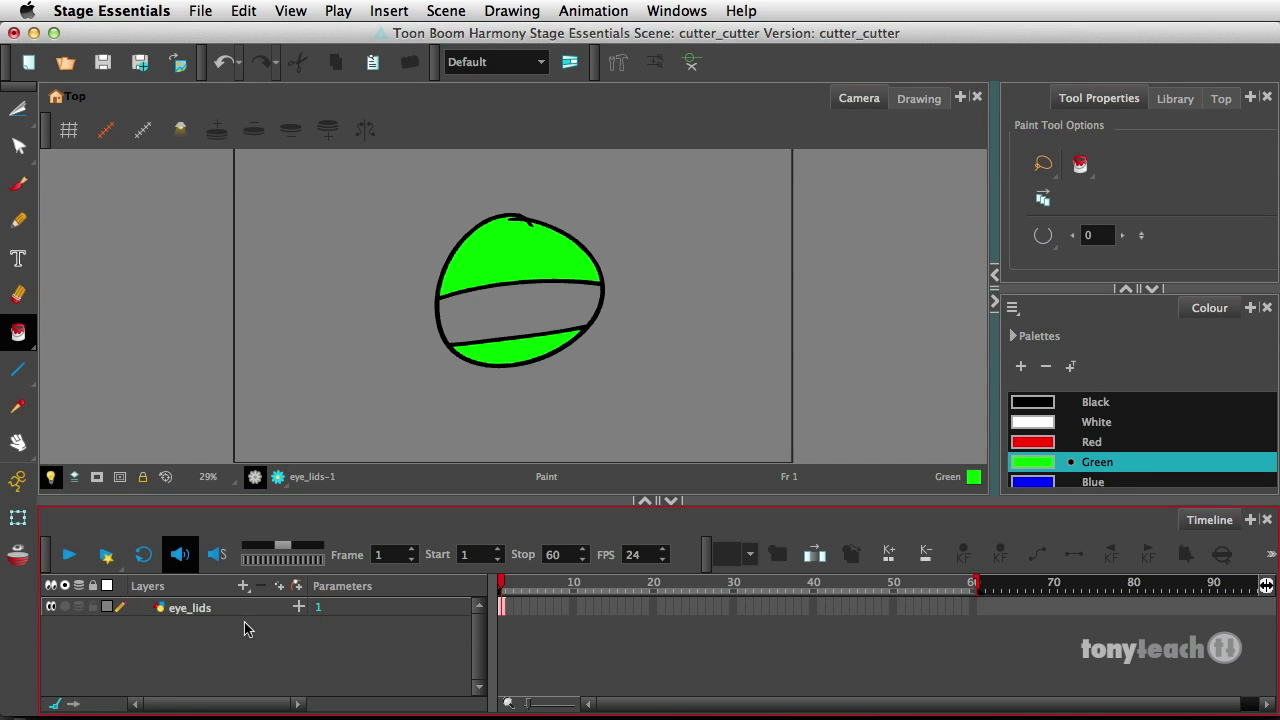
click(1033, 428)
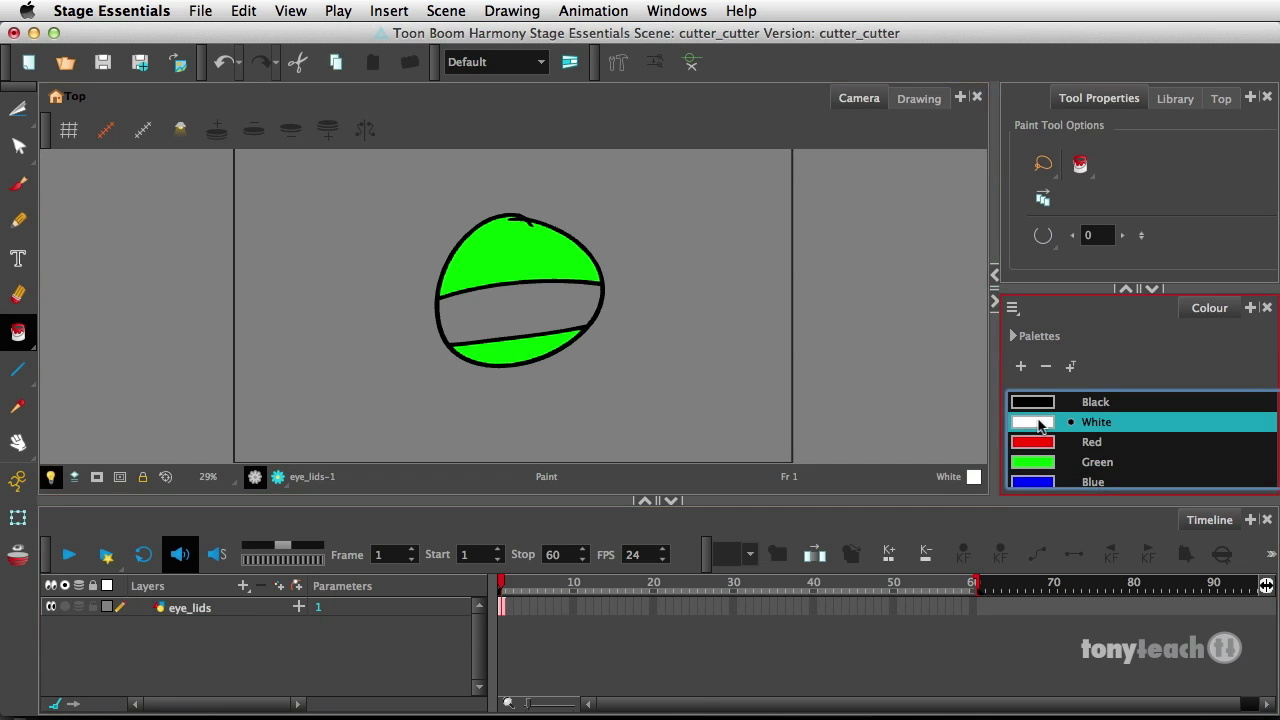
click(481, 318)
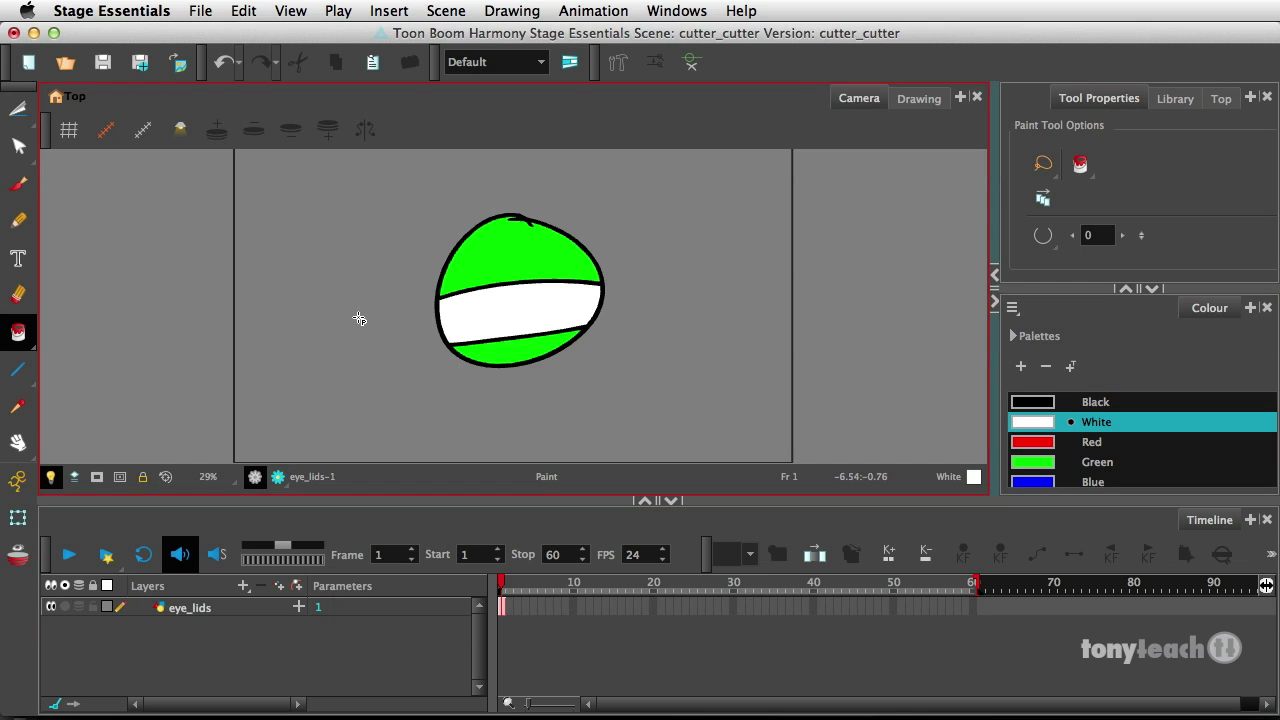
Step: Select the white fill between the eyelids and copy it
click(19, 112)
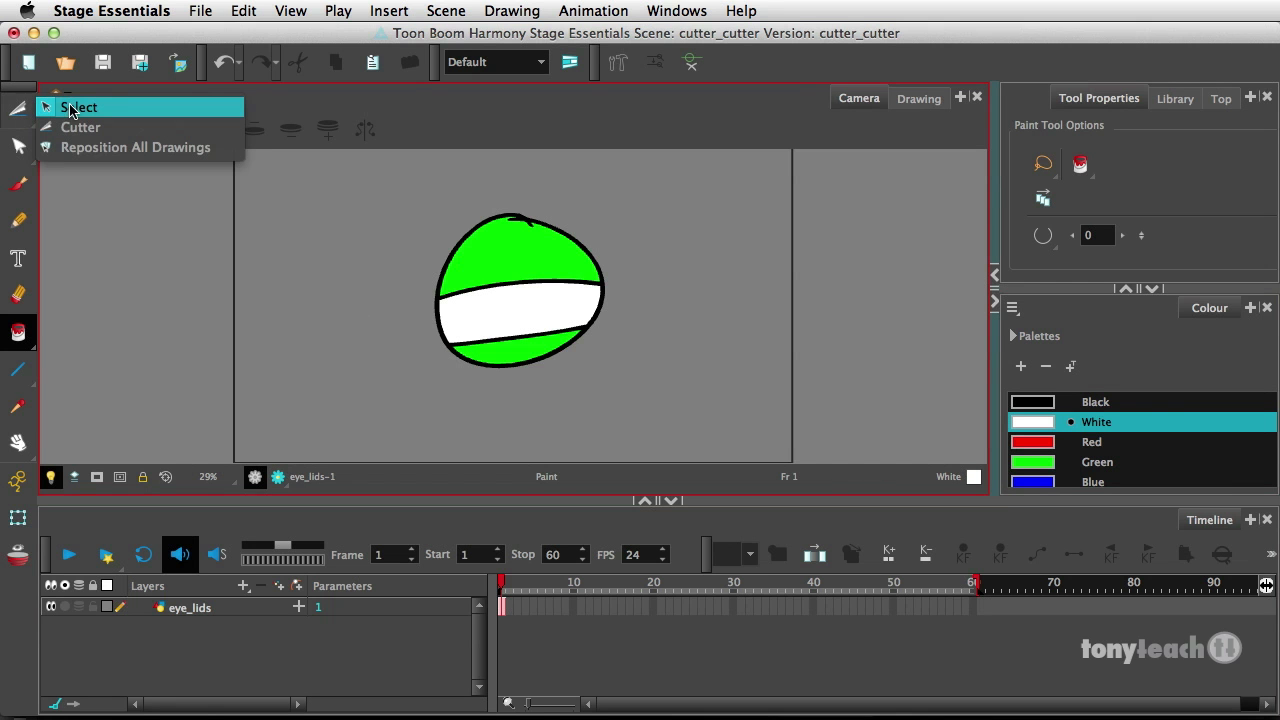
click(70, 108)
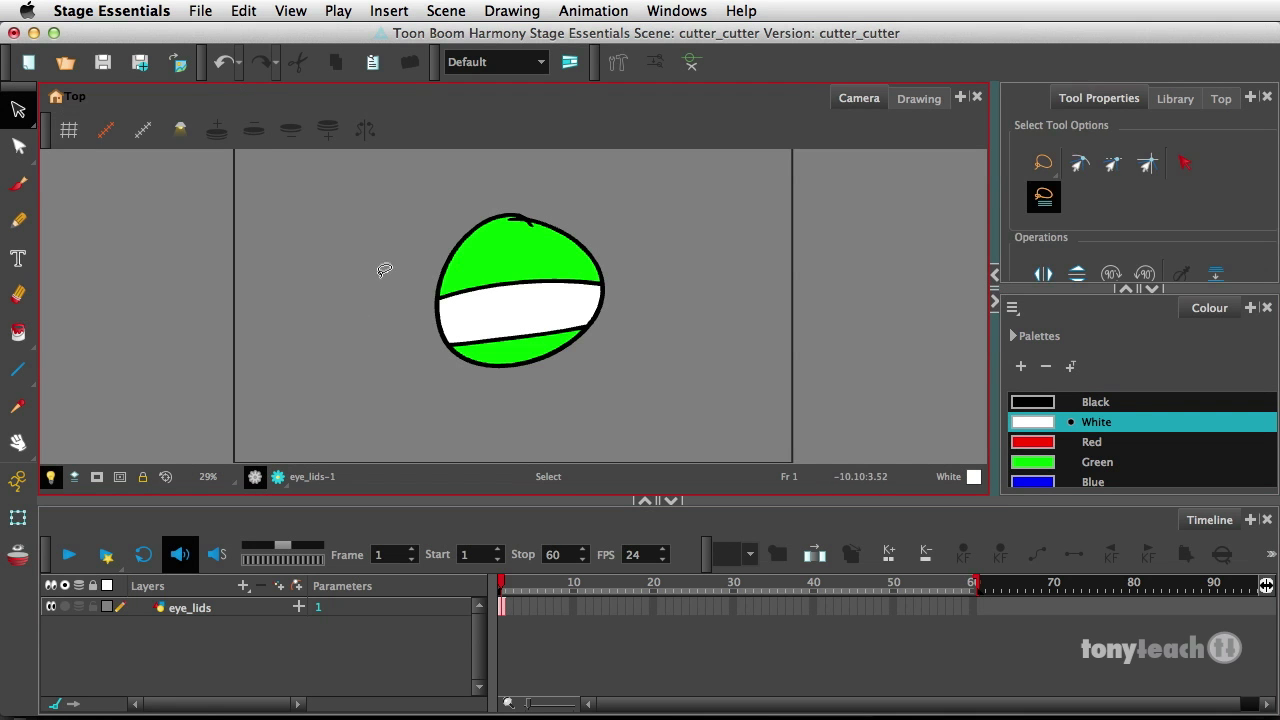
click(507, 300)
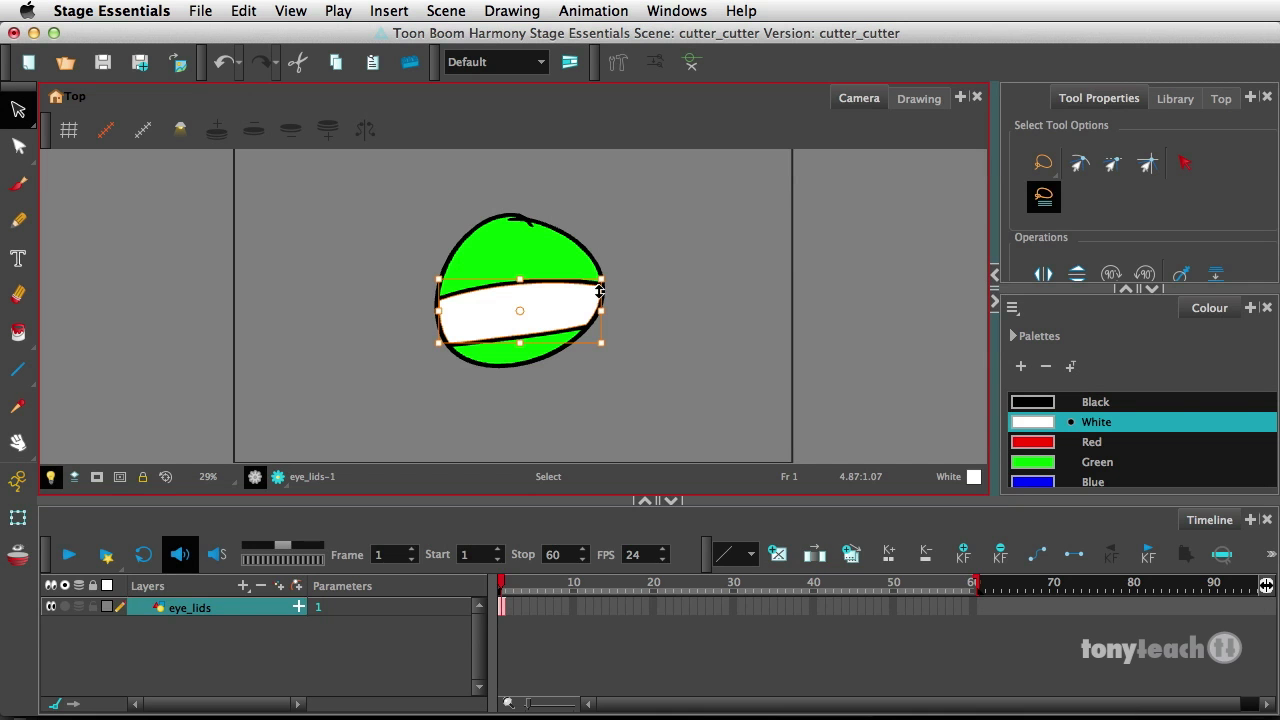
key(super+c)
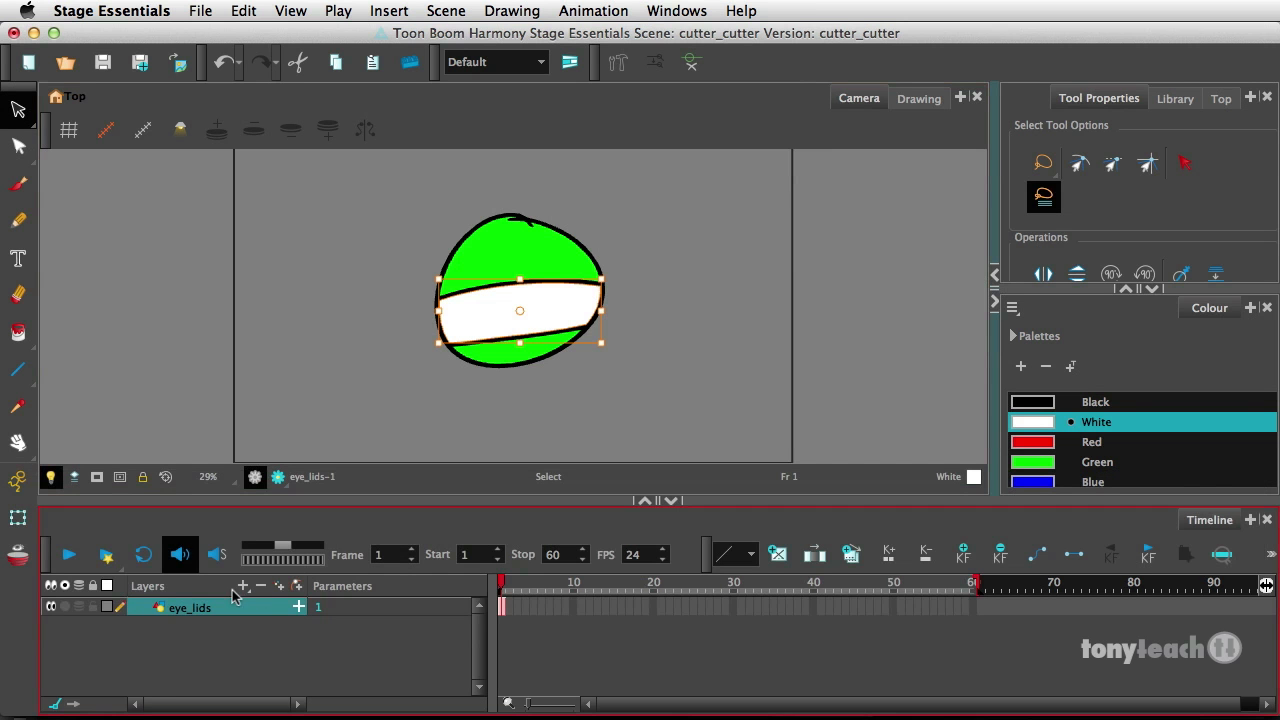
Step: Add a drawing layer named mask_eyeball and paste the copied white shape into its first frame
click(279, 586)
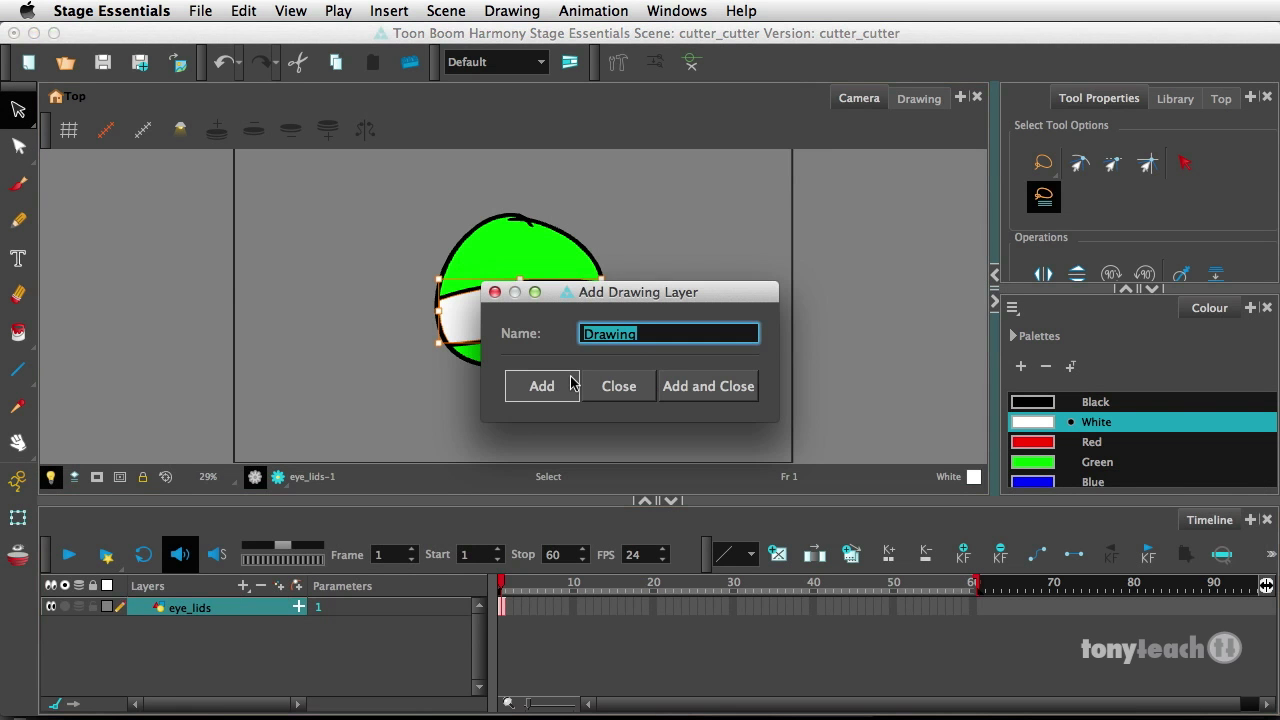
text(mask_ey)
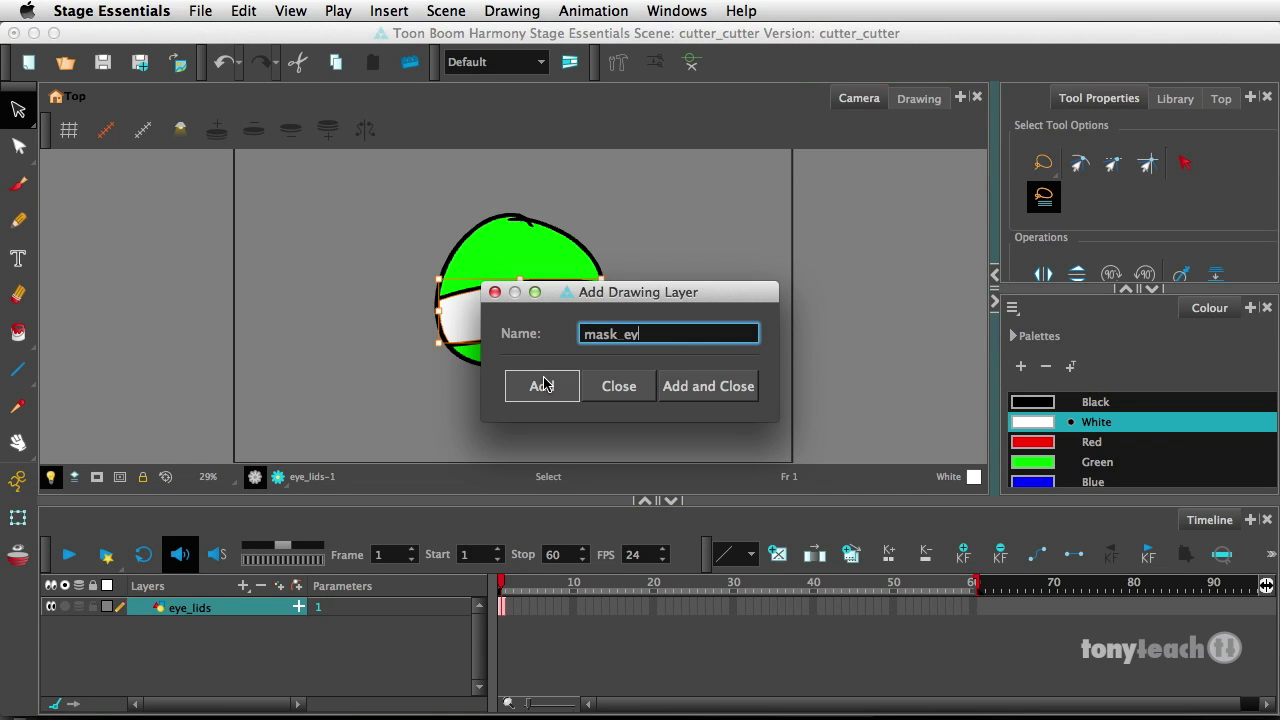
text(eball)
click(685, 386)
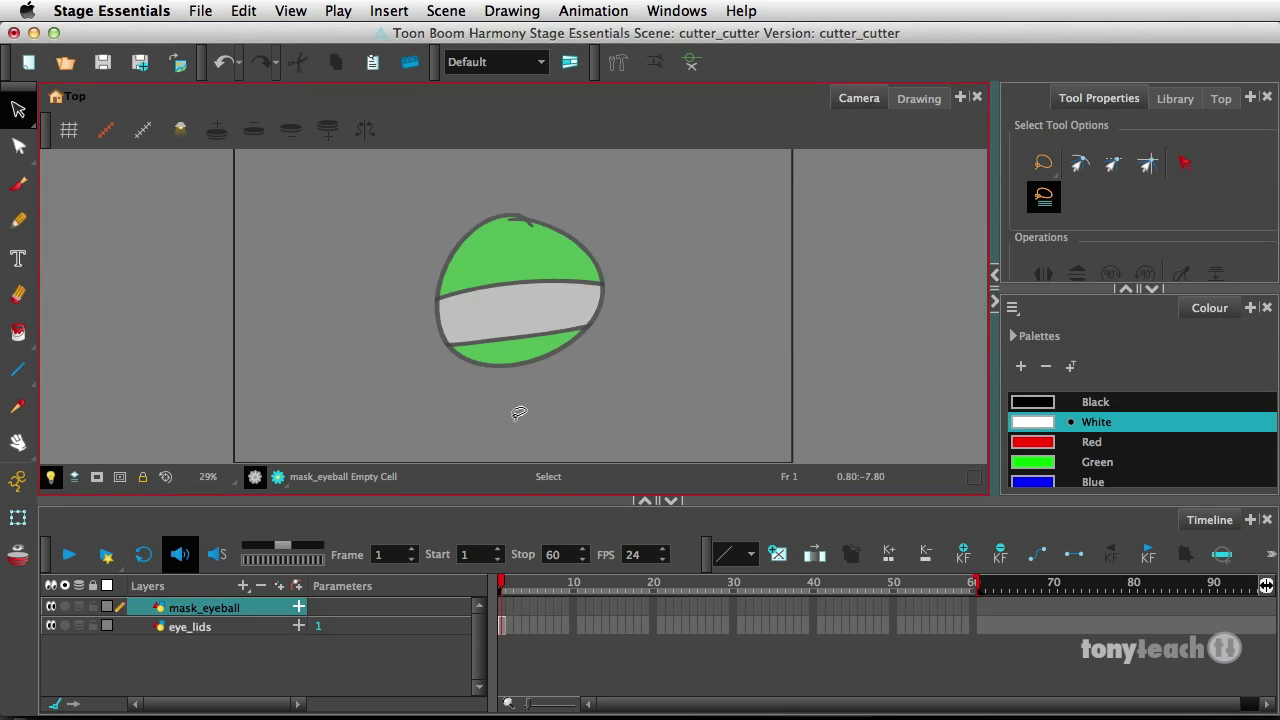
click(502, 608)
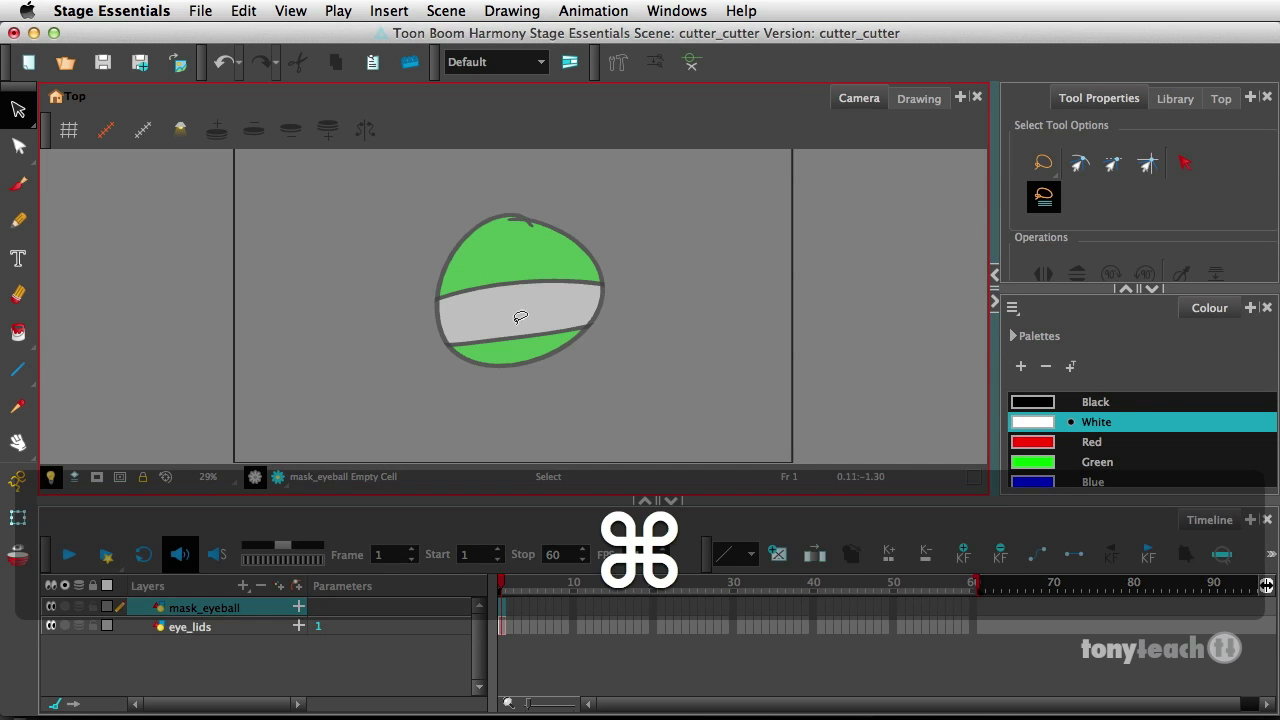
key(super+v)
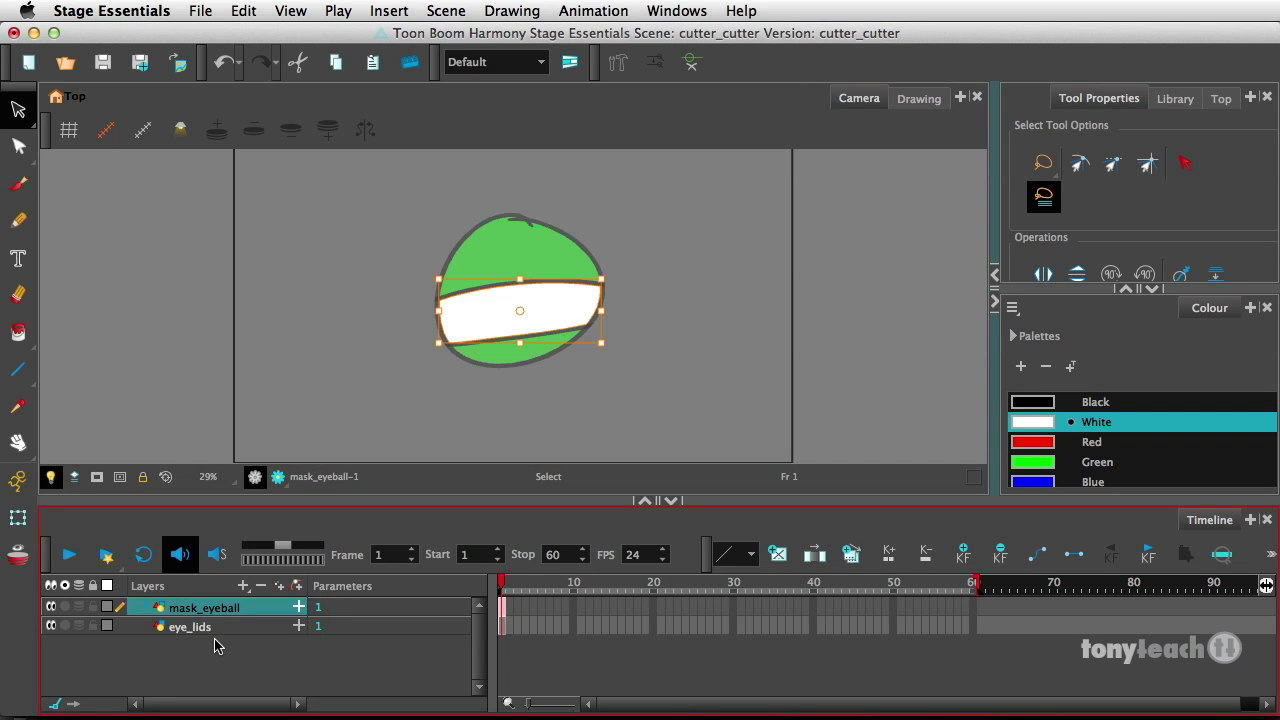
Step: Add another drawing layer named eyeball
click(279, 587)
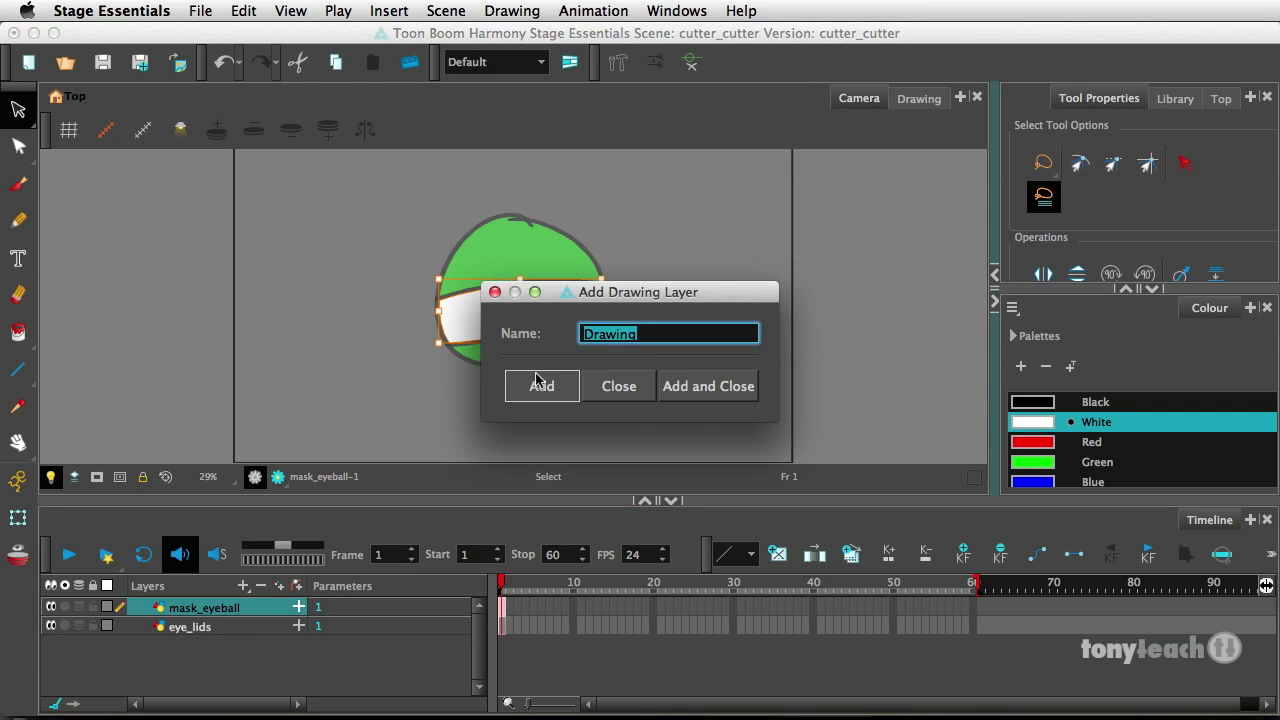
text(eyeball)
click(695, 387)
Step: Brush a round black pupil overlapping the white eye opening on the eyeball layer and fill it with black
click(18, 183)
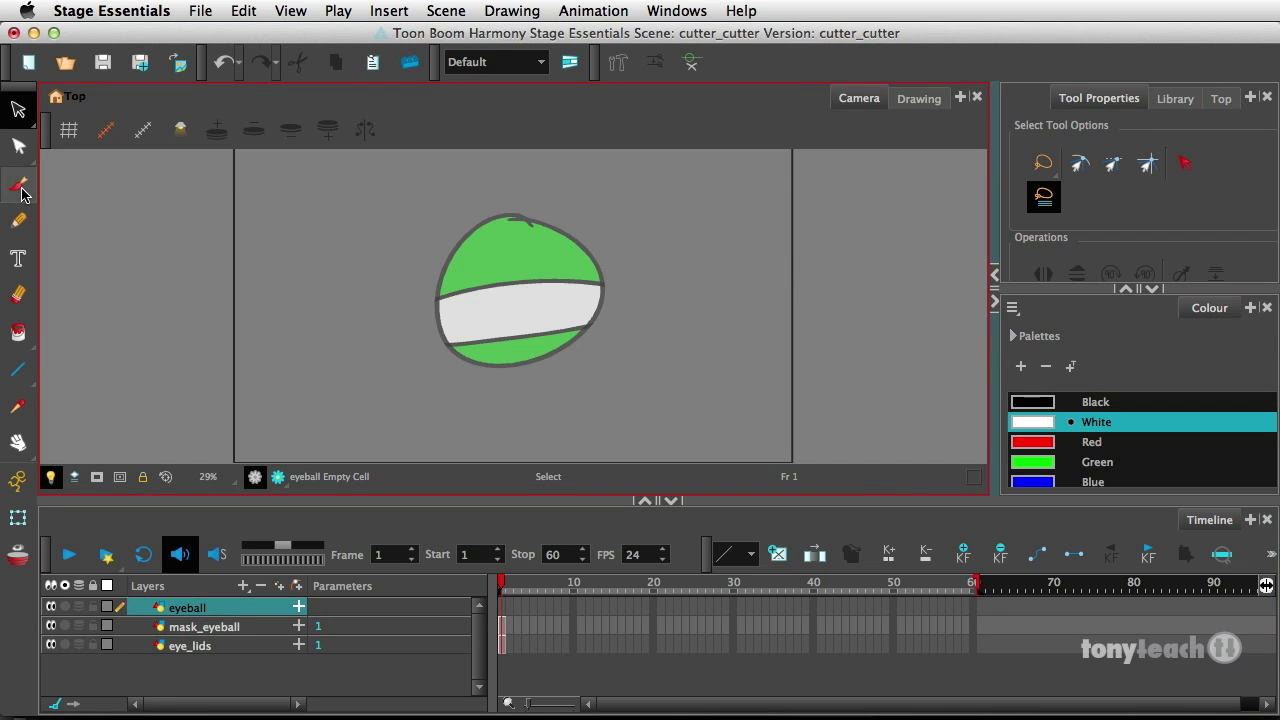
click(1066, 405)
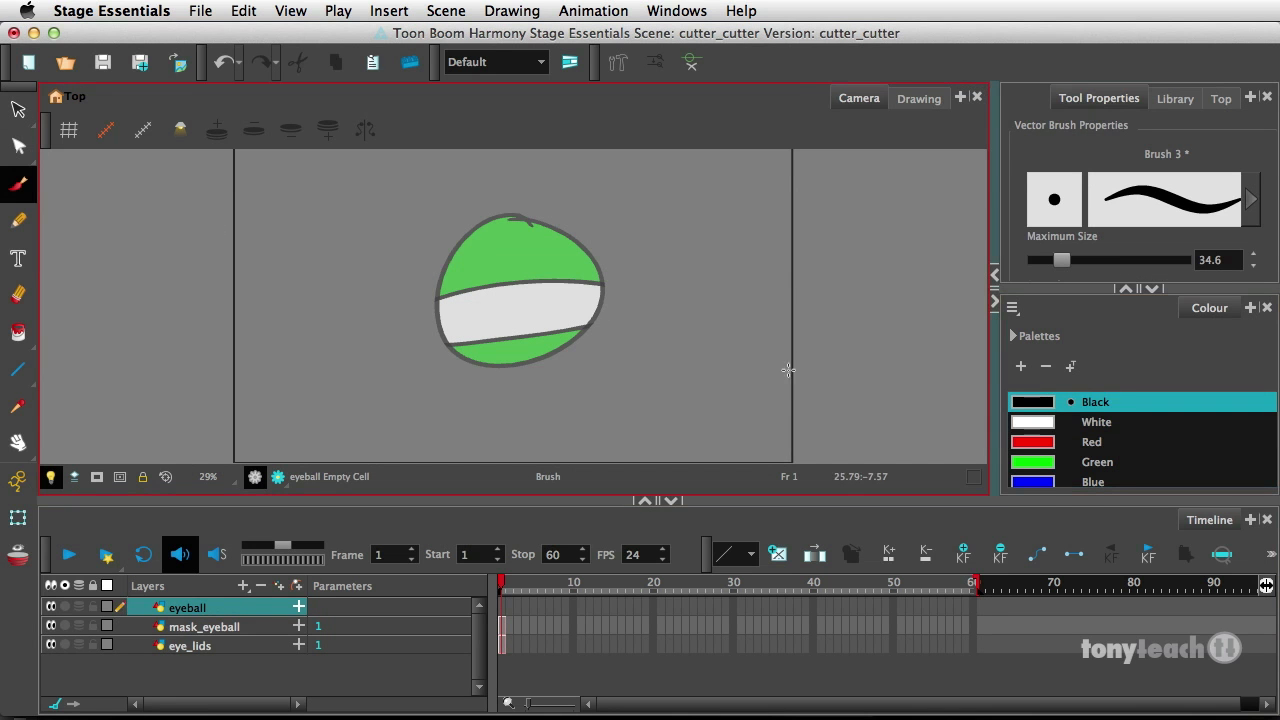
mouse_move(543, 289)
mouse_down()
mouse_move(521, 312)
mouse_move(548, 280)
mouse_move(506, 316)
mouse_move(545, 278)
mouse_up()
key(super+z)
key(super+z)
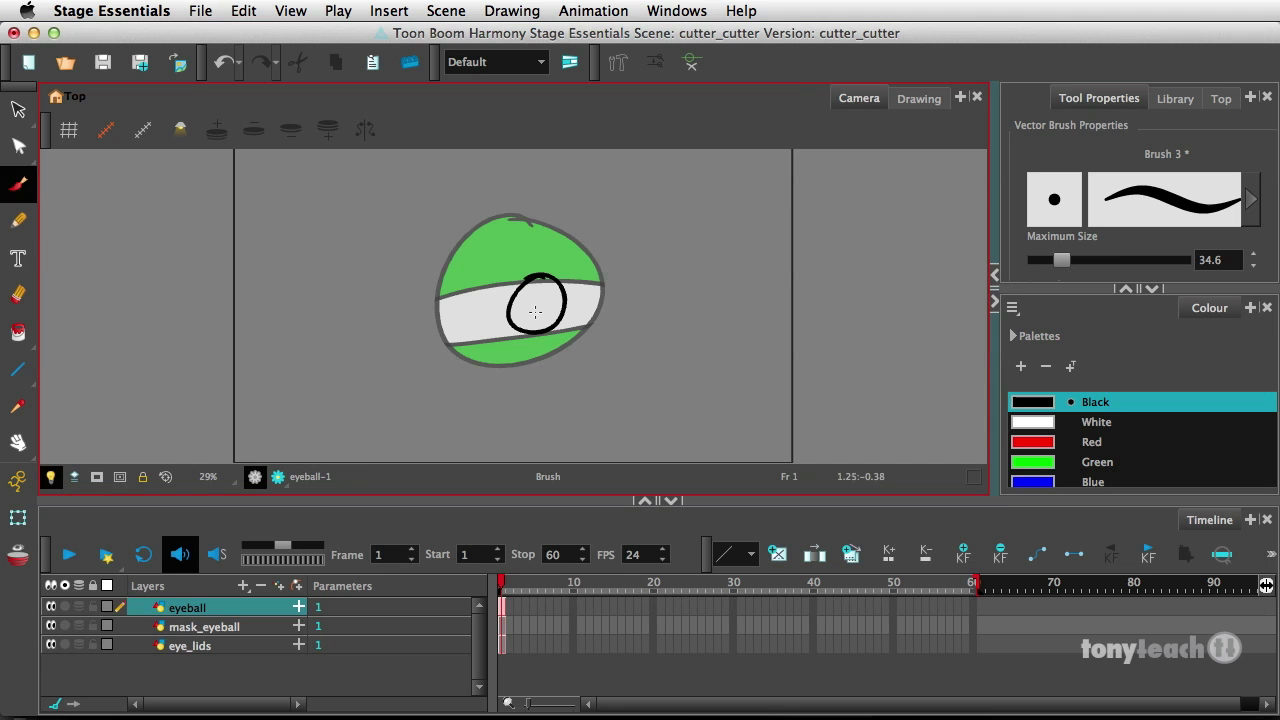
click(22, 330)
click(540, 316)
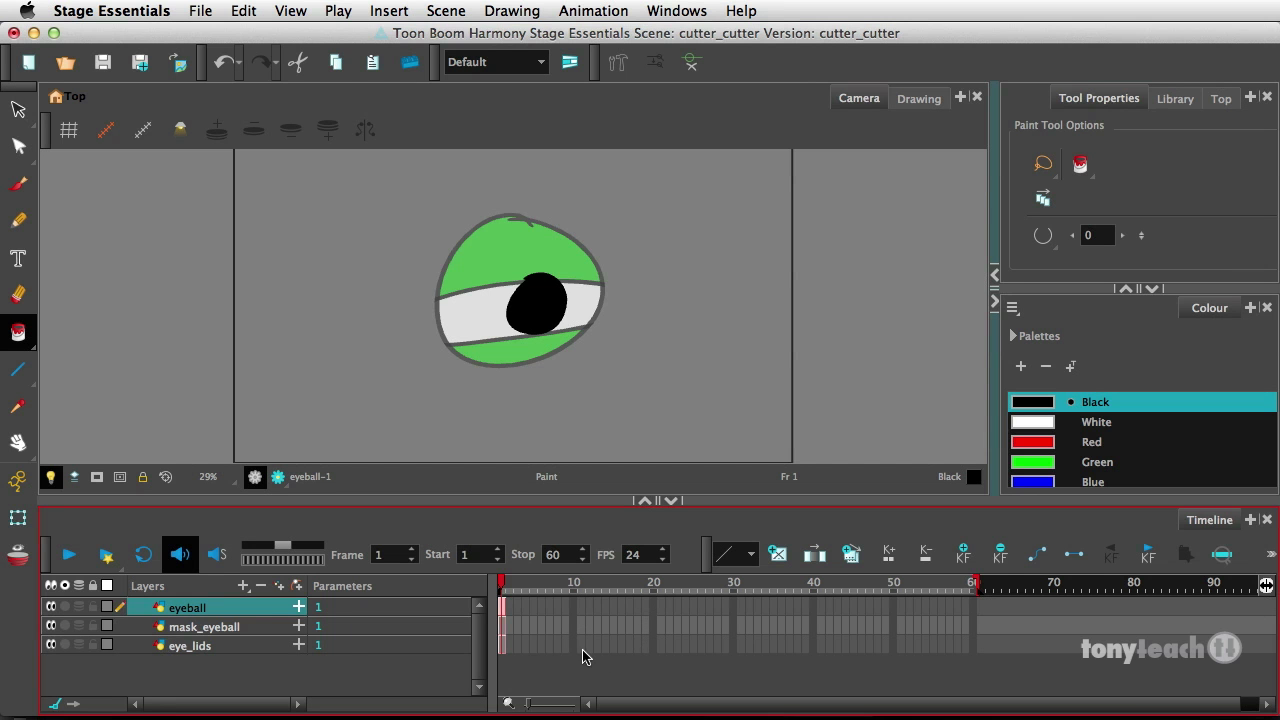
Step: Extend the exposure of the eyeball, mask_eyeball and eye_lids layers to frame 20 and return to frame 1
click(654, 646)
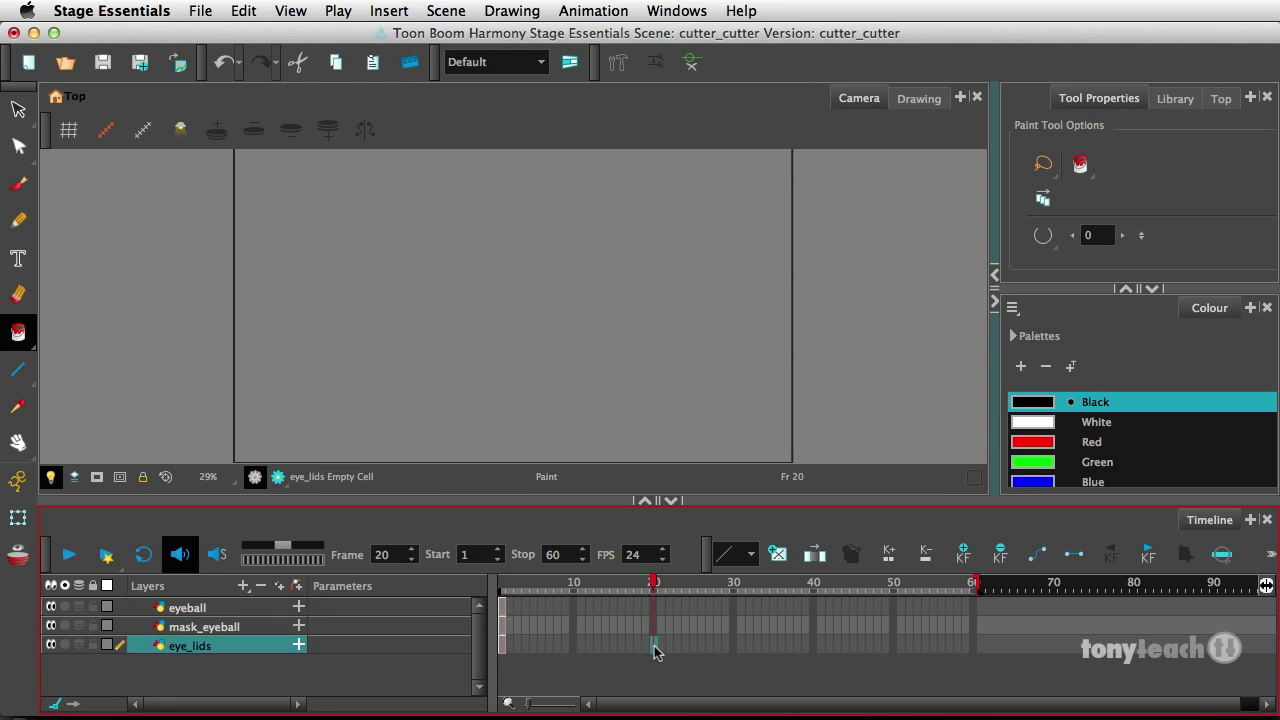
shift+click(653, 606)
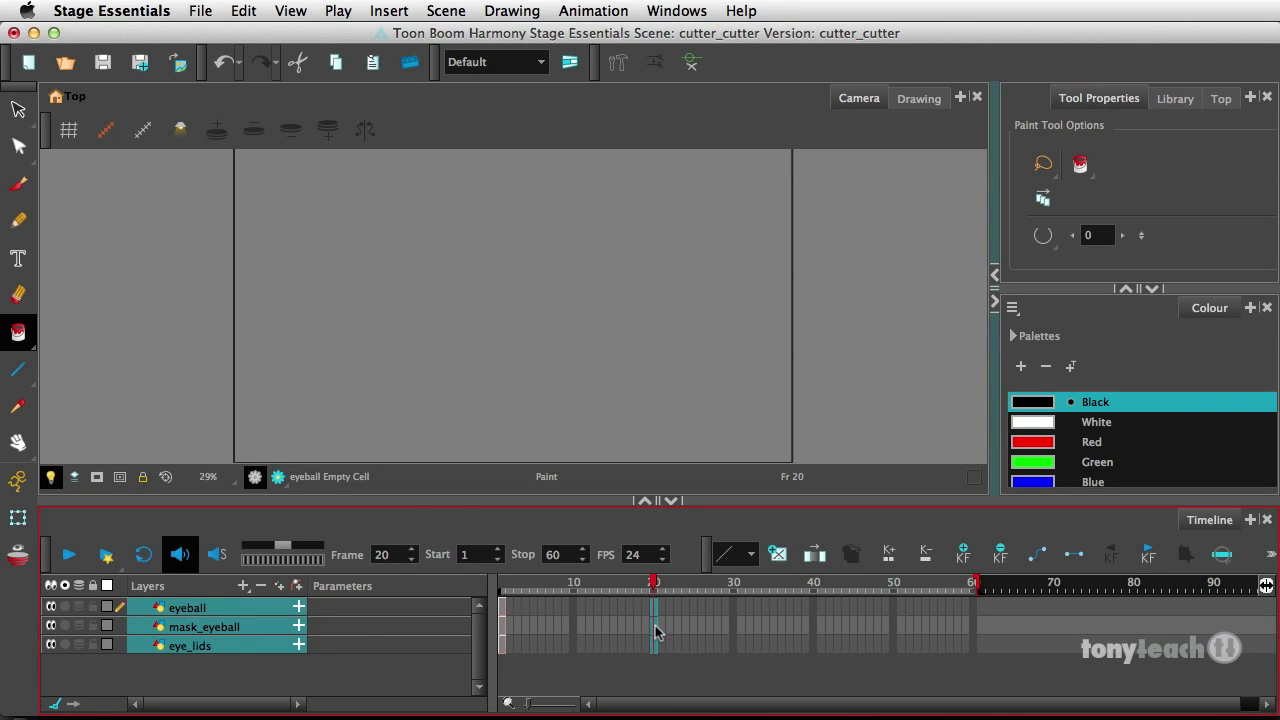
key(F5)
drag(516, 588, 492, 591)
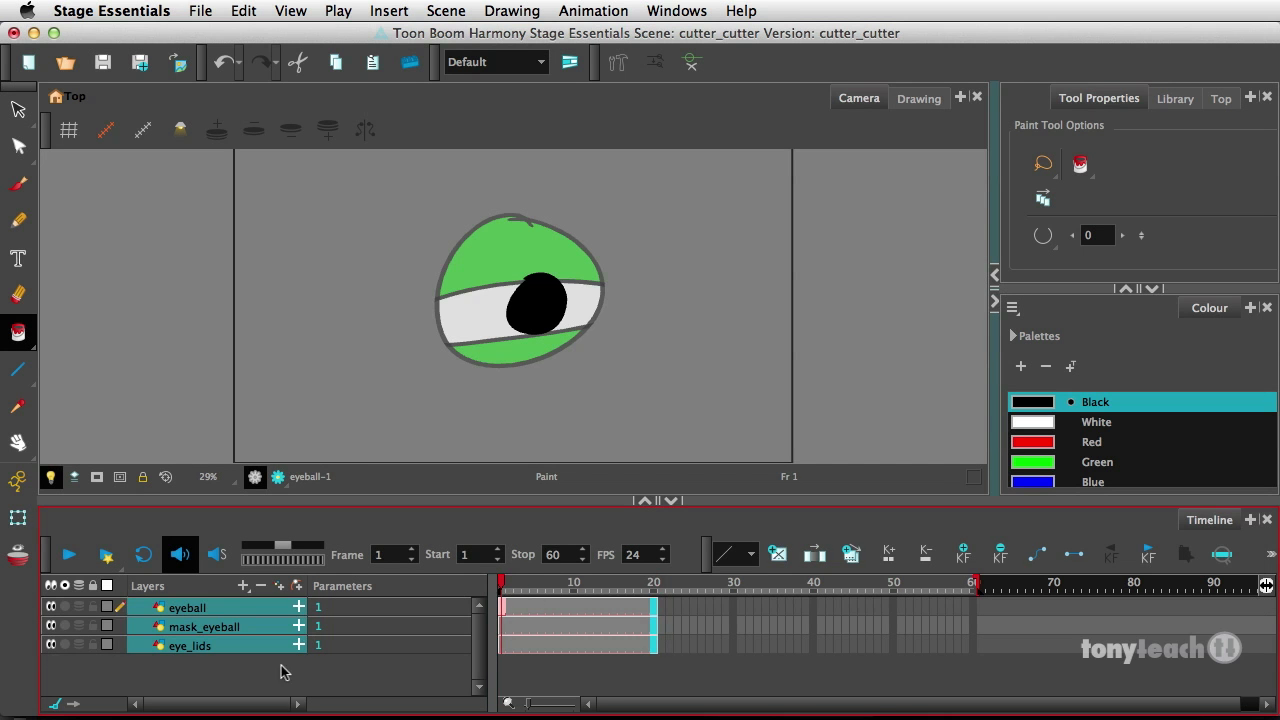
Step: Add a Cutter effect to the eyeball layer
click(306, 628)
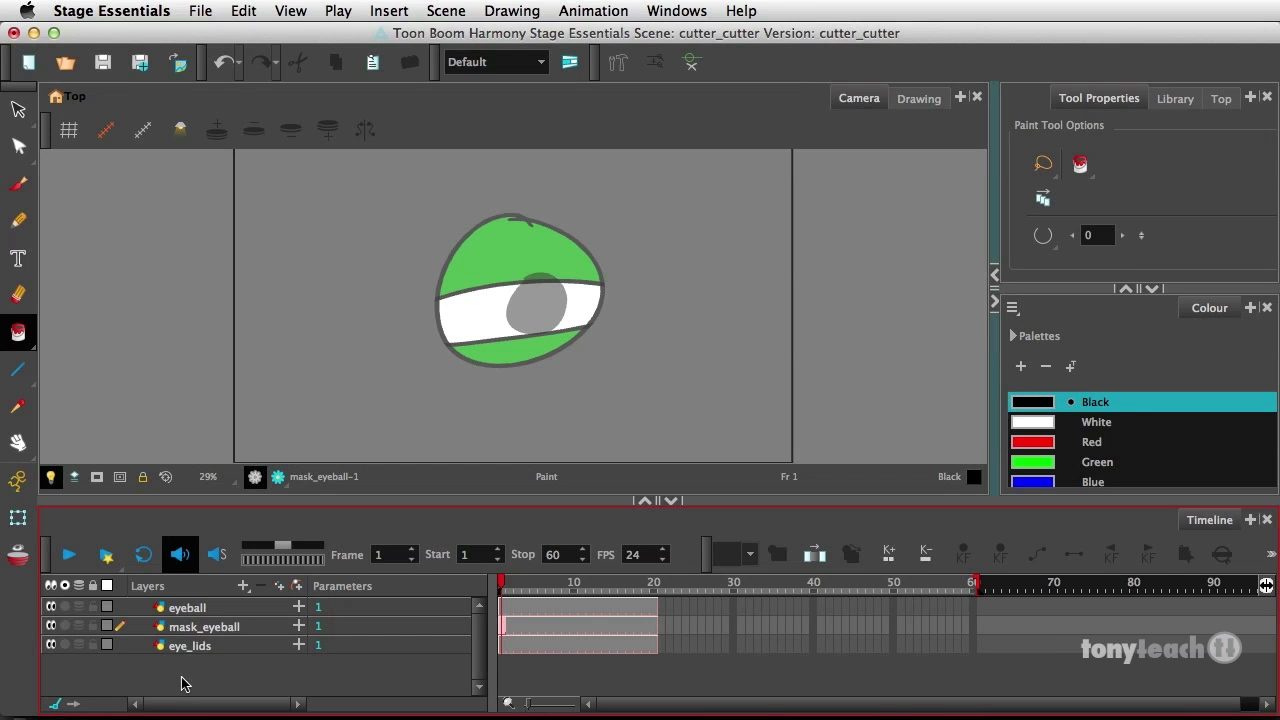
click(210, 613)
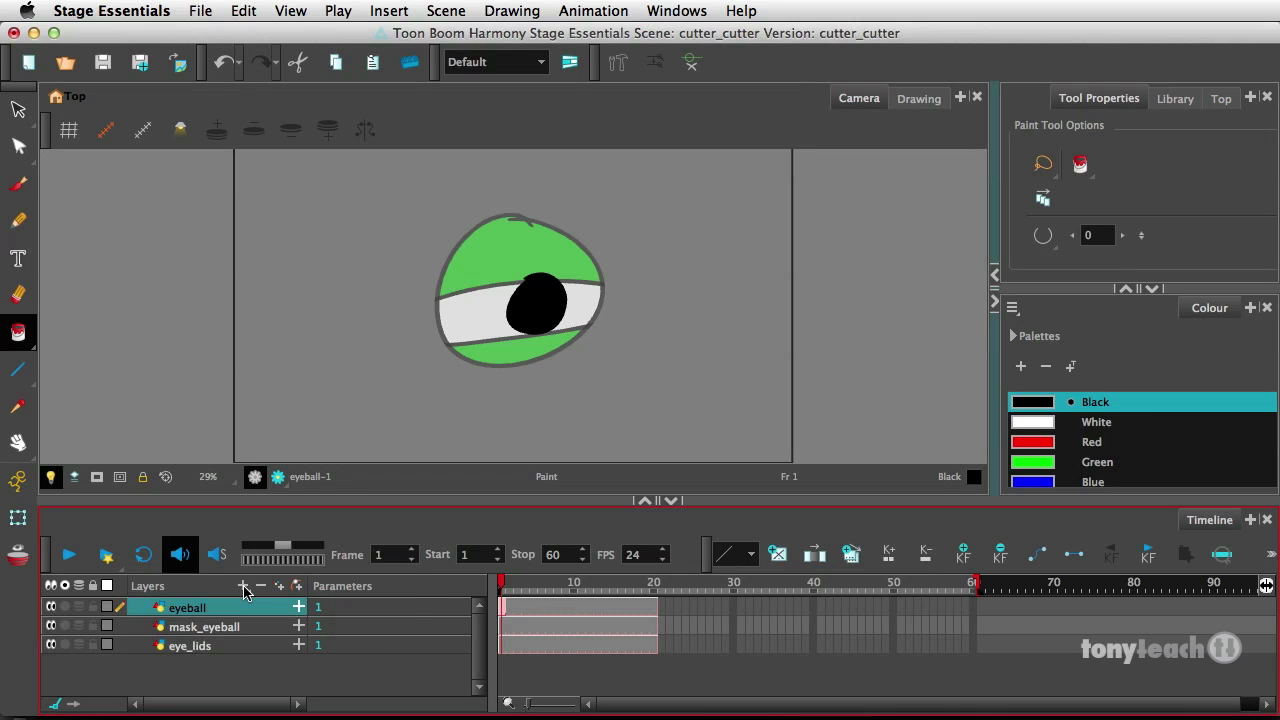
click(244, 591)
mouse_move(275, 703)
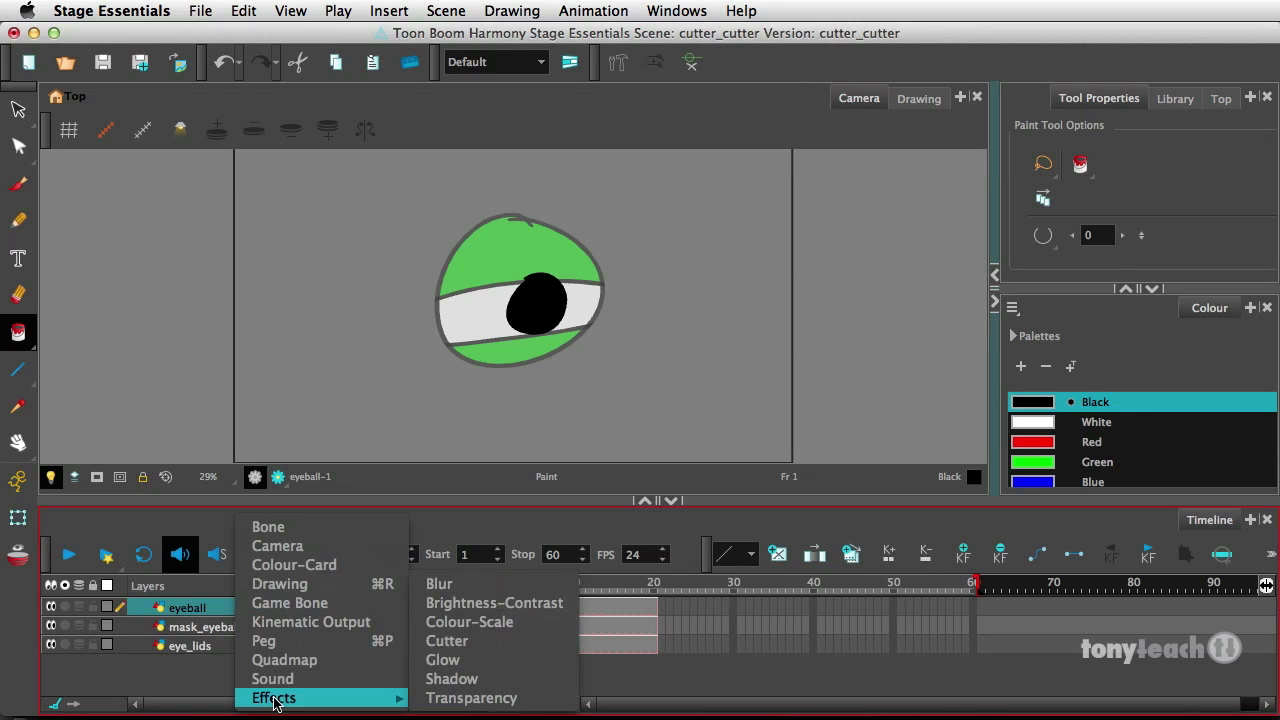
click(472, 643)
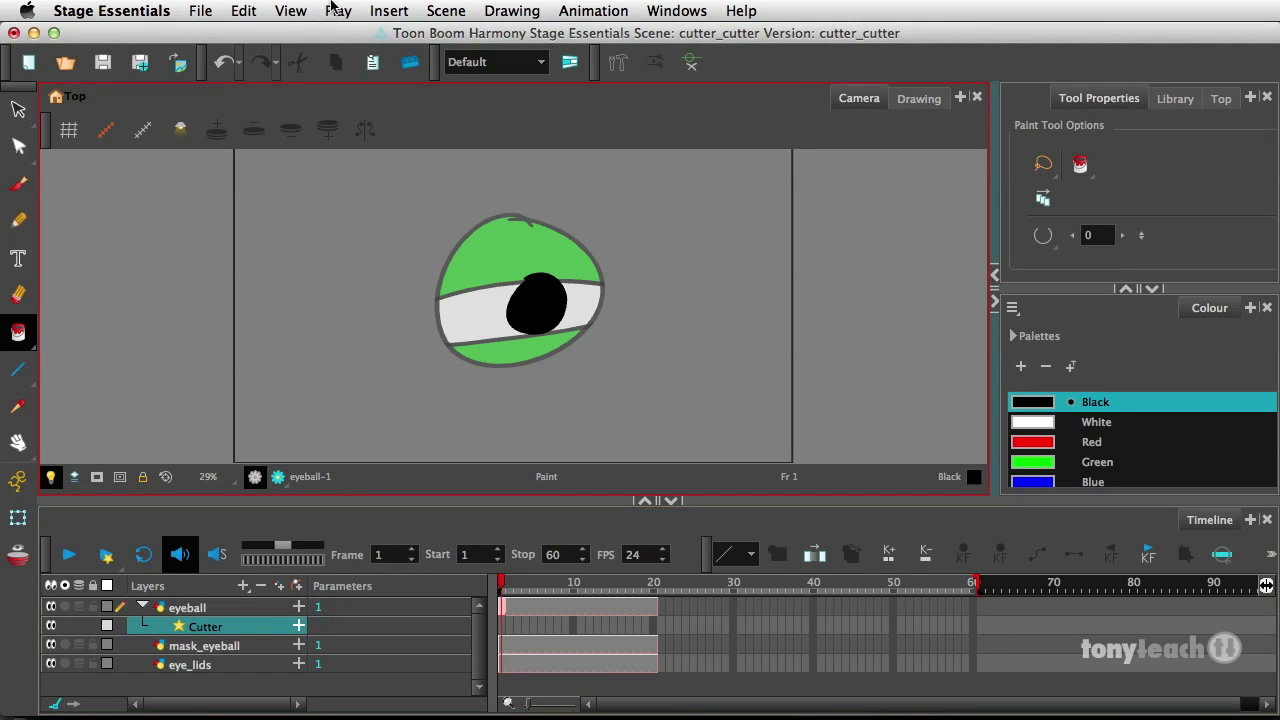
click(396, 9)
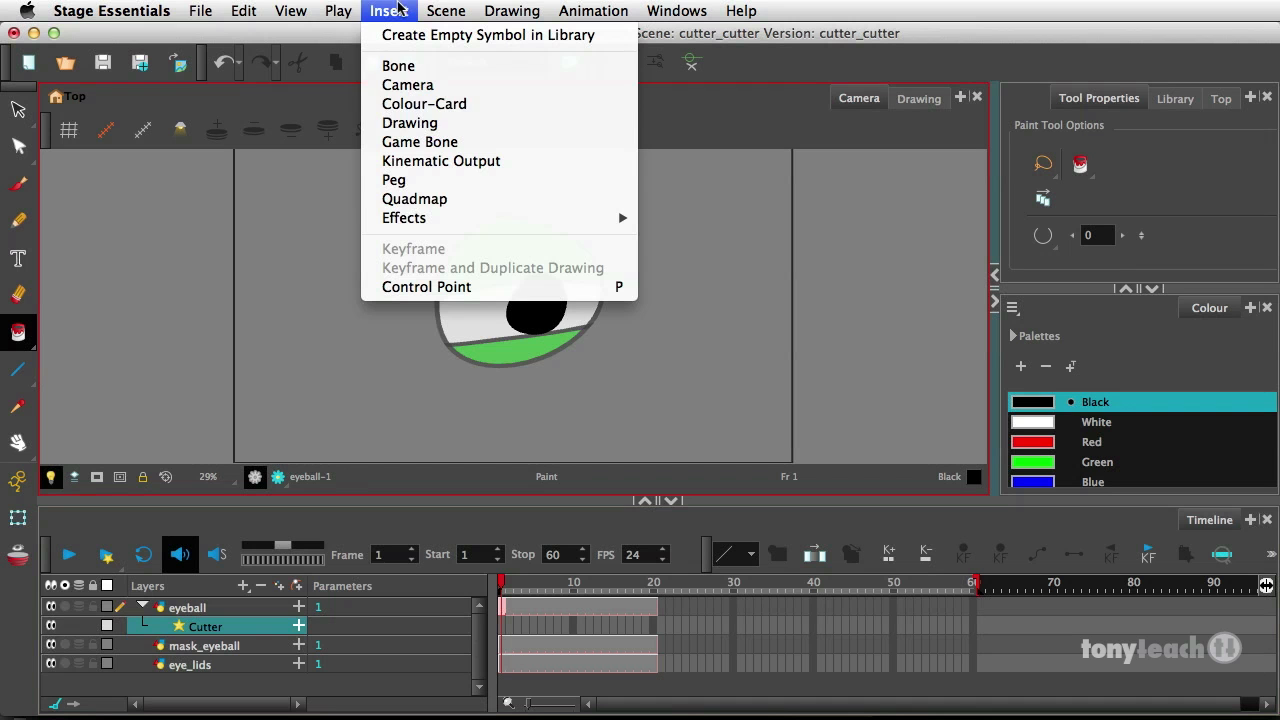
mouse_move(414, 217)
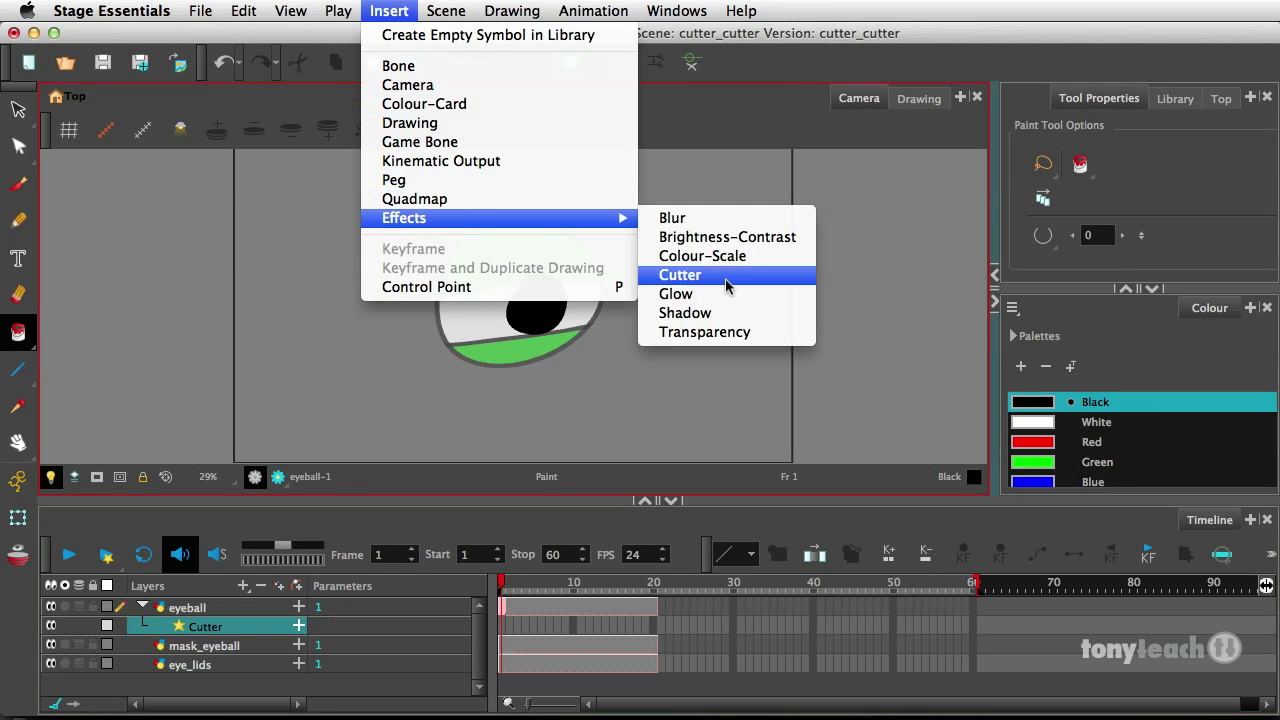
click(83, 269)
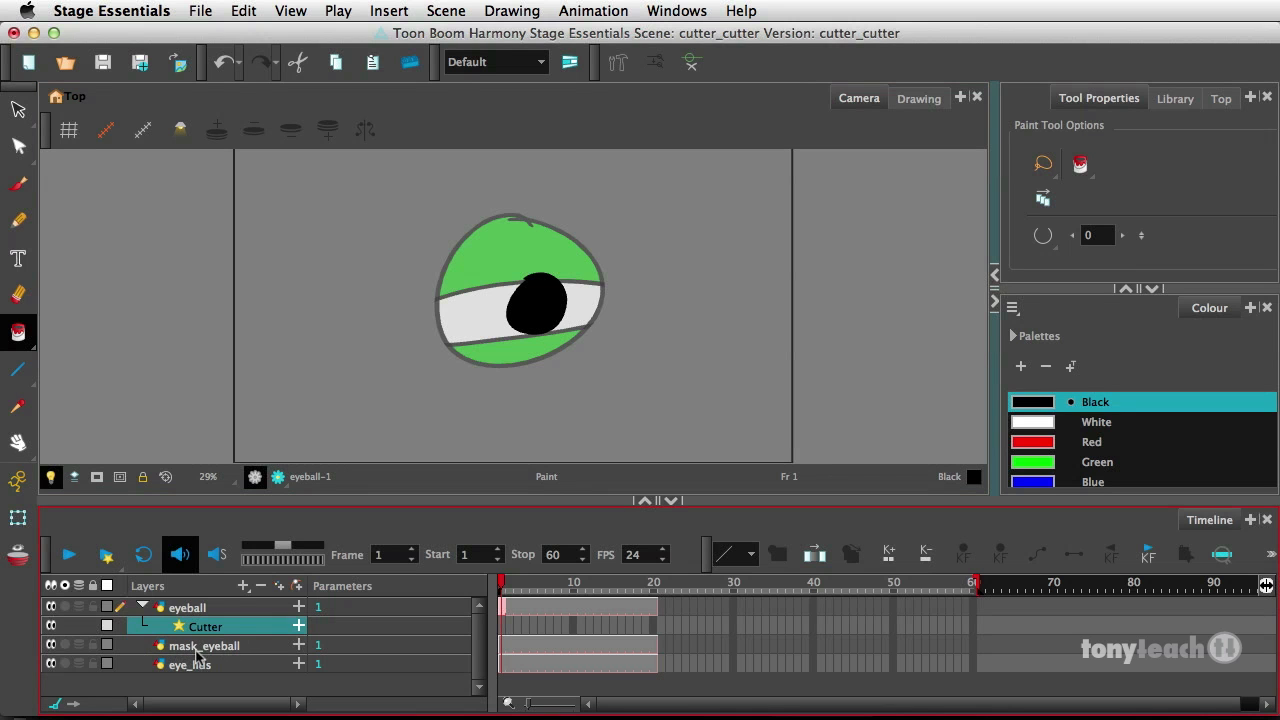
Step: Expand the Cutter's parameters and assign the mask_eyeball layer as its matte
click(298, 626)
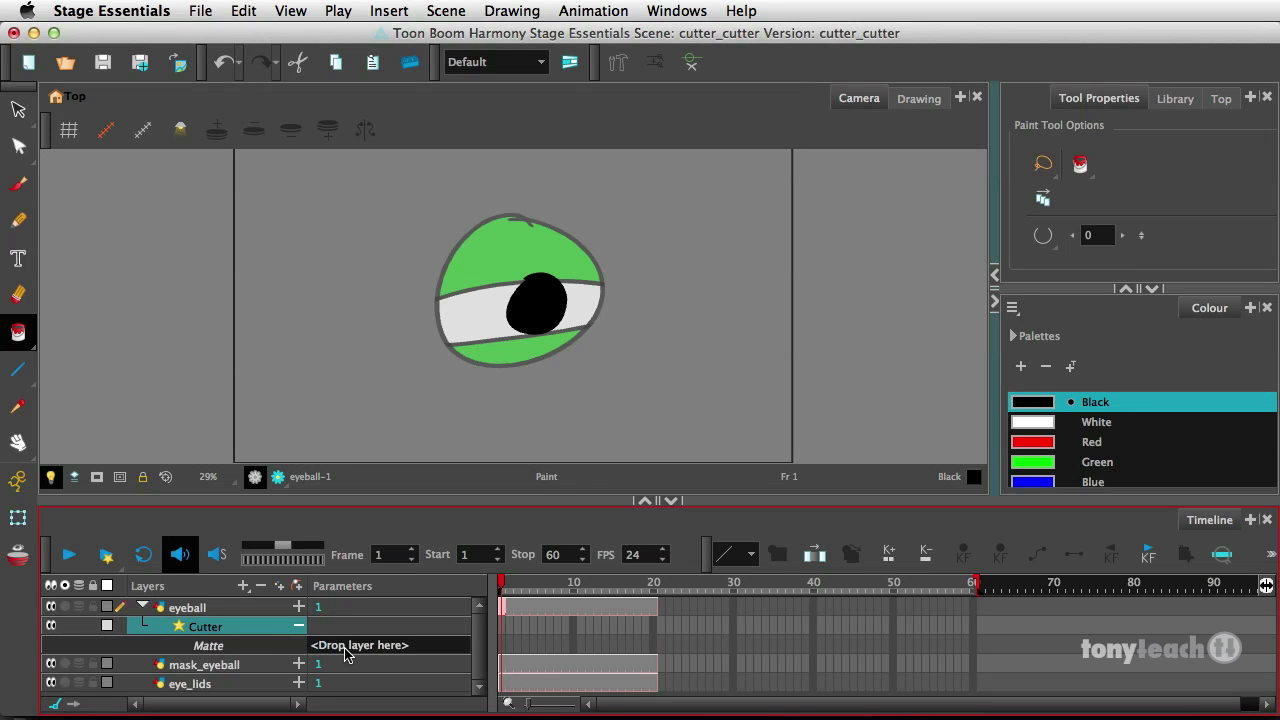
click(188, 672)
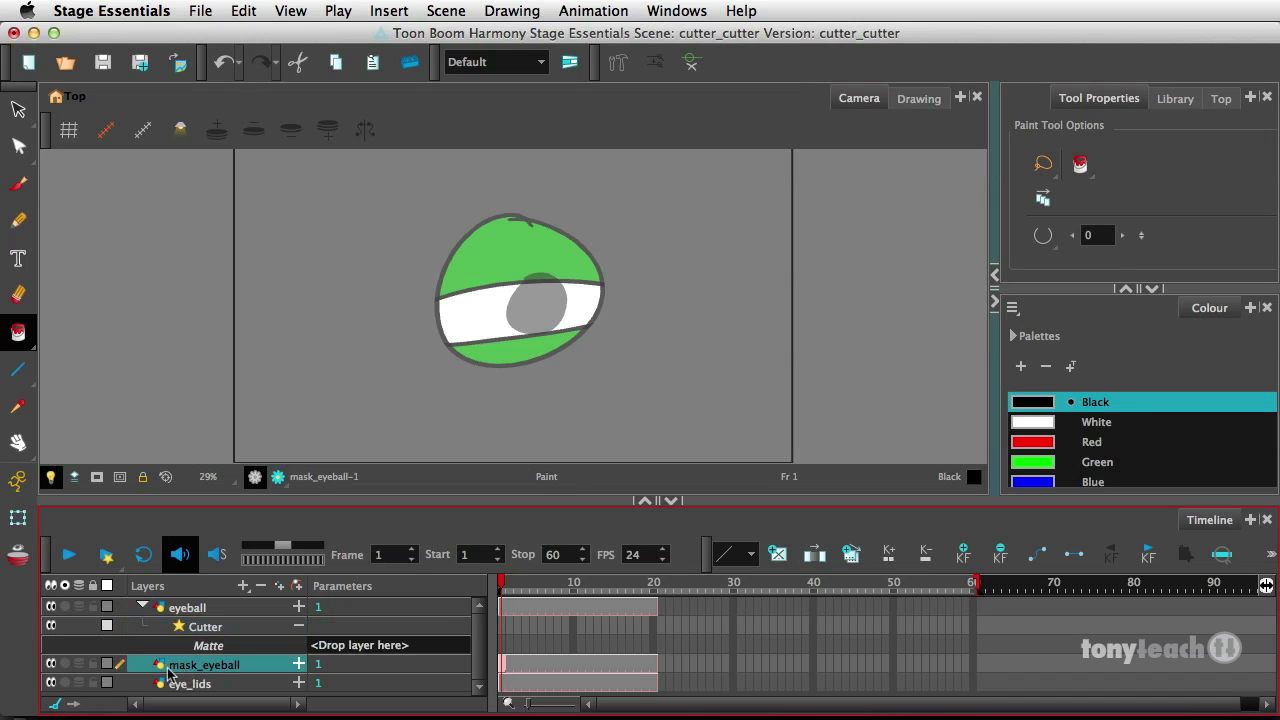
drag(170, 672, 350, 646)
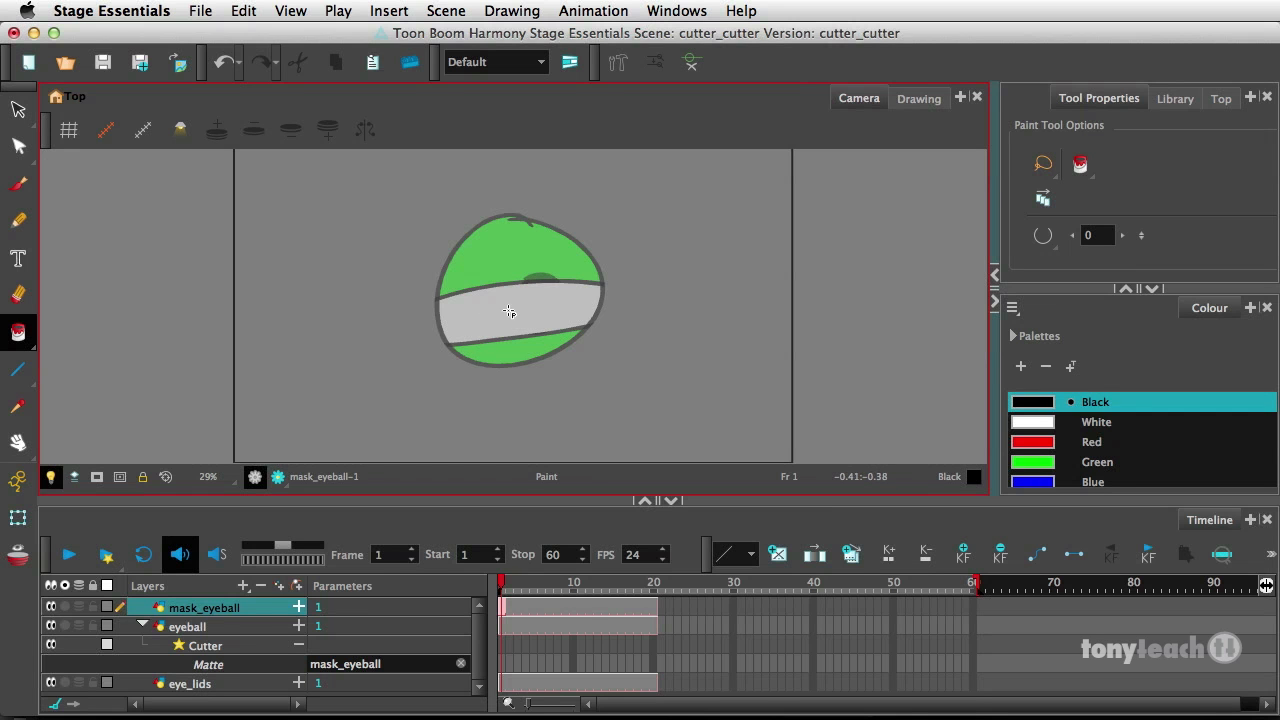
Step: Turn on Inverted in the Cutter's layer properties and collapse the eyeball layer in the timeline
double_click(247, 651)
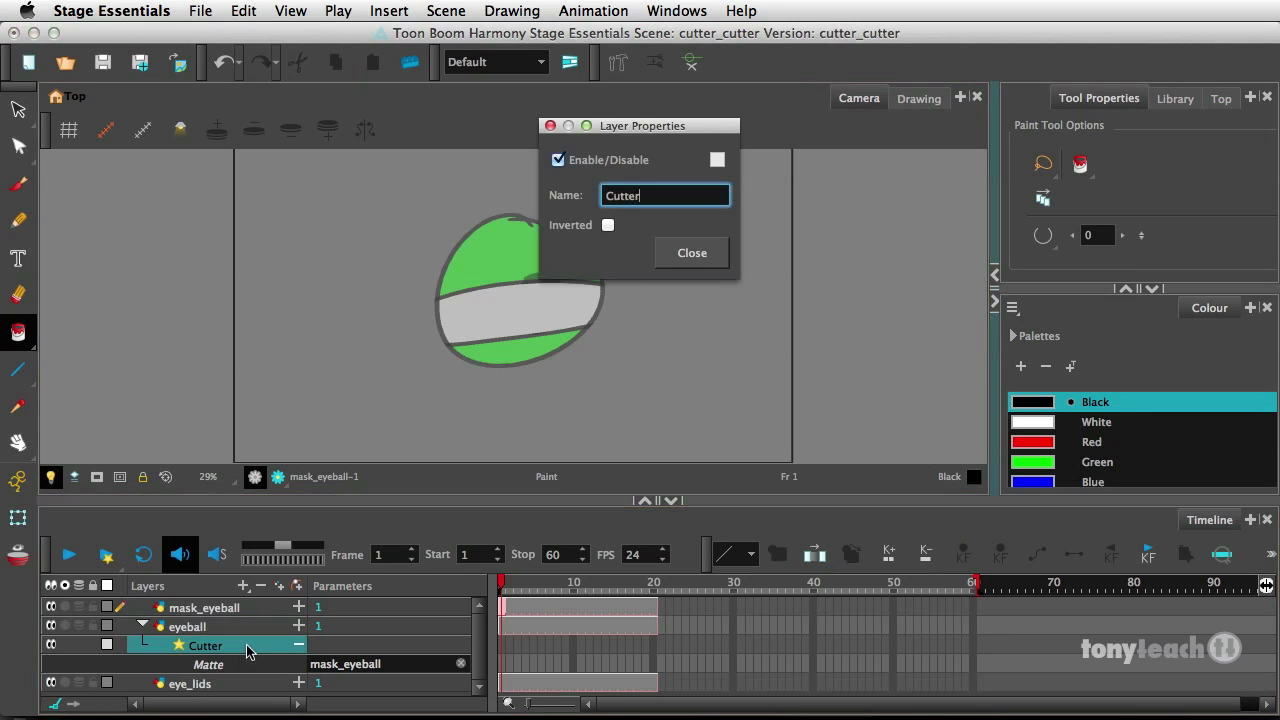
click(608, 226)
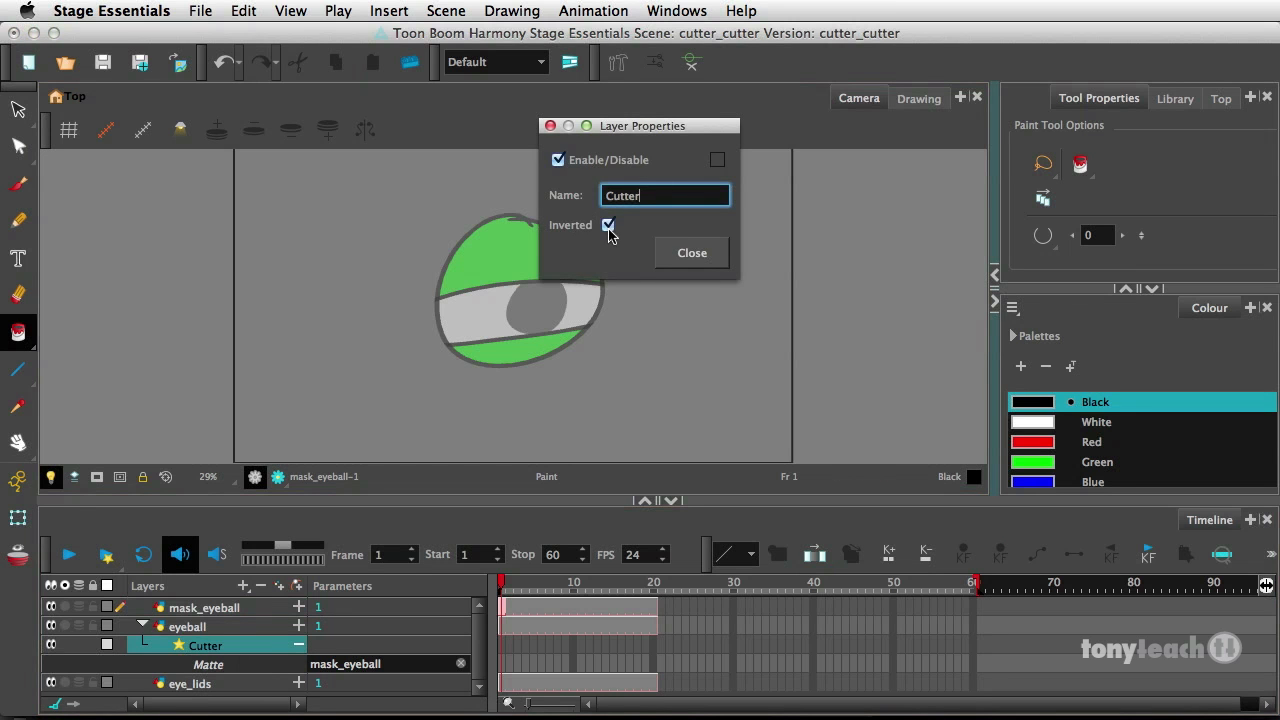
click(679, 252)
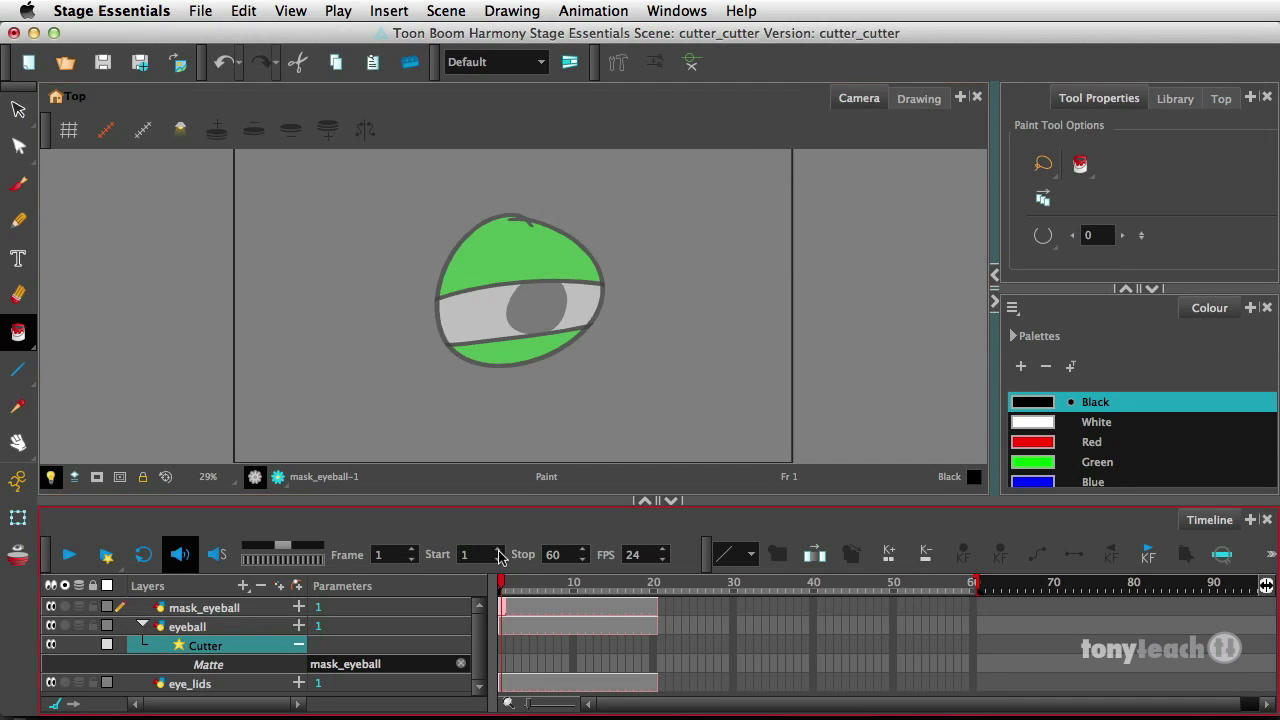
click(142, 626)
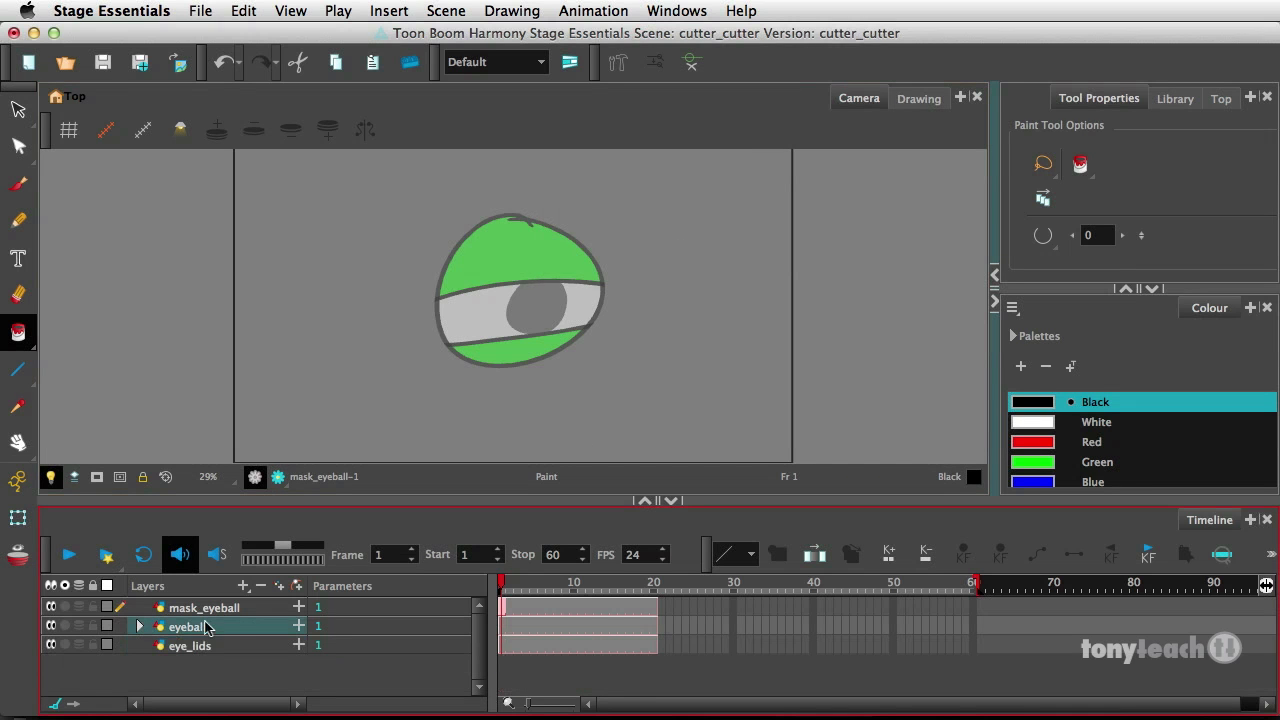
click(210, 674)
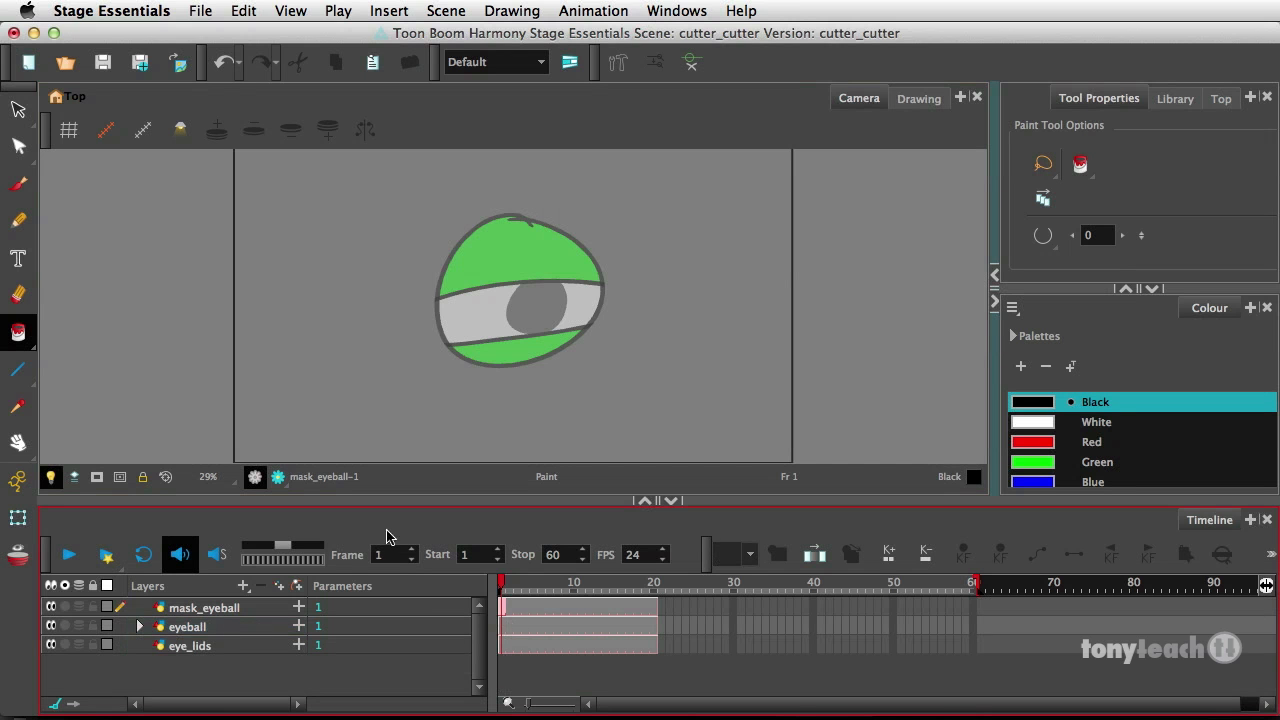
Step: Move the pupil on the eyeball layer to the right end of the eye opening with the Transform tool and expand the eyeball layer
click(502, 628)
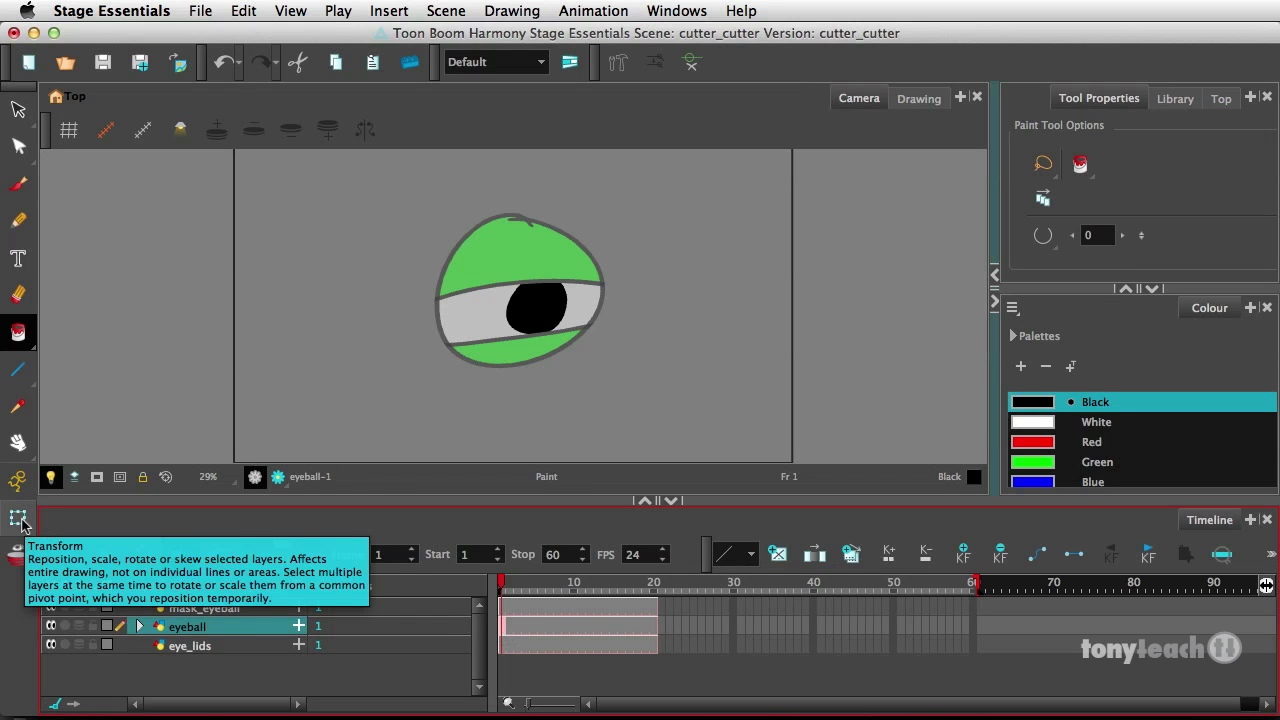
click(19, 519)
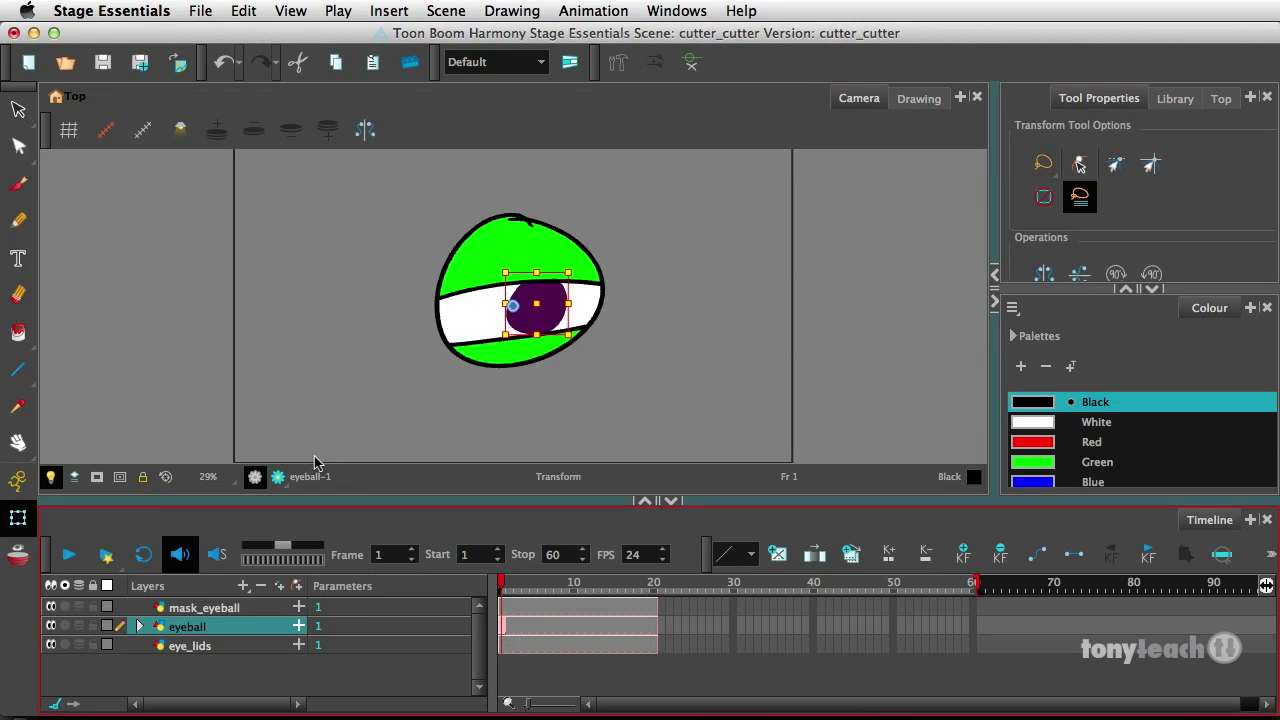
mouse_move(539, 321)
mouse_down()
mouse_move(482, 318)
mouse_move(483, 351)
mouse_move(542, 346)
mouse_move(542, 322)
mouse_move(468, 319)
mouse_move(524, 336)
mouse_move(590, 318)
mouse_move(583, 305)
mouse_move(467, 318)
mouse_move(576, 317)
mouse_up()
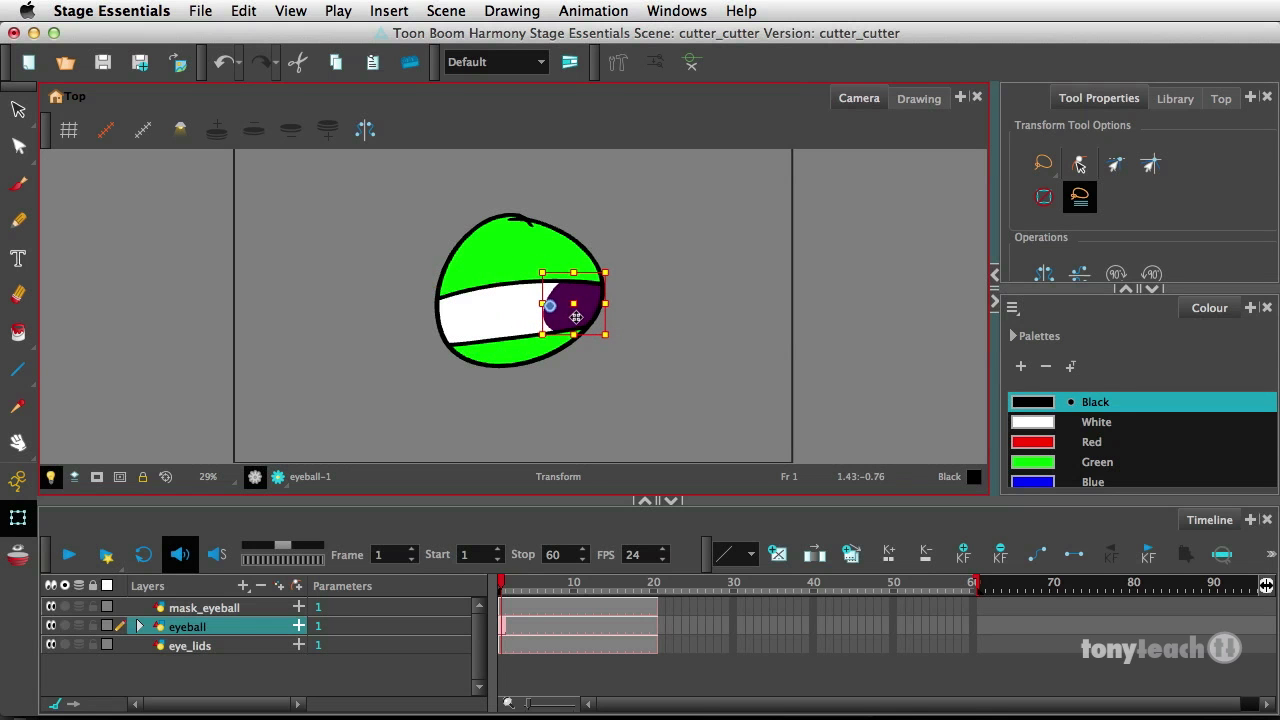
click(140, 626)
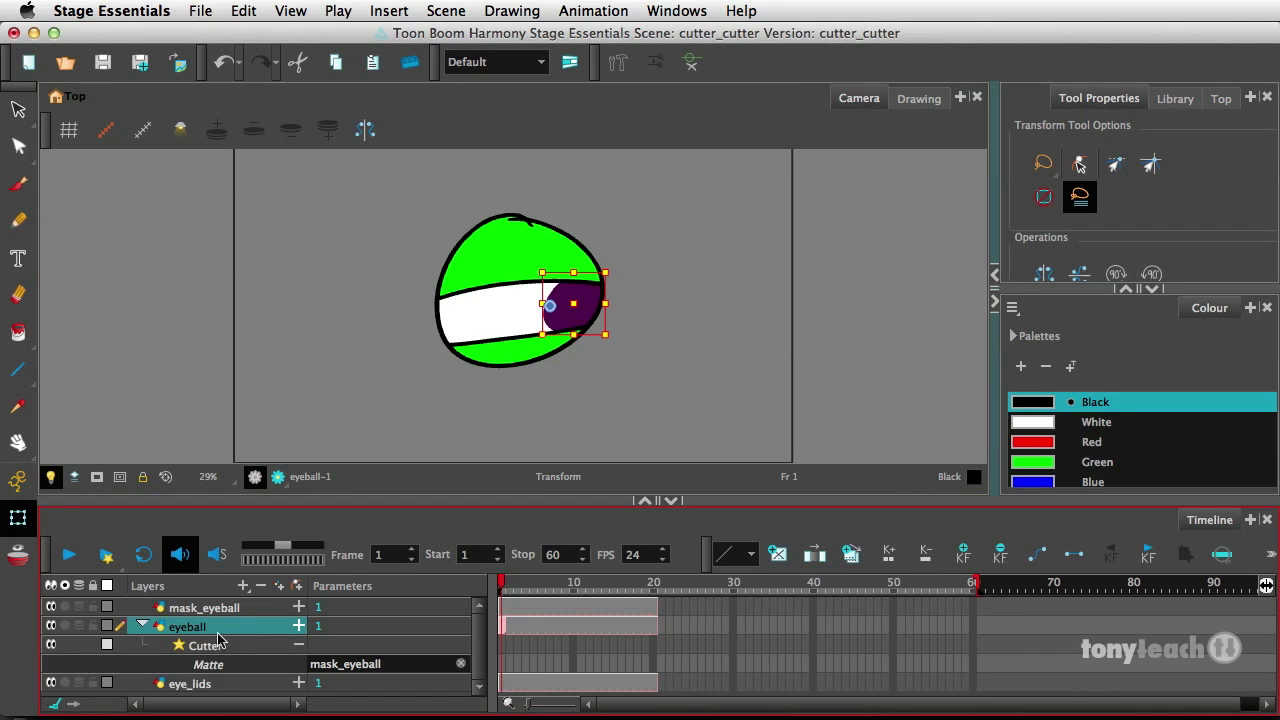
mouse_move(576, 311)
mouse_down()
mouse_move(451, 320)
mouse_move(578, 308)
mouse_move(457, 305)
mouse_move(458, 325)
mouse_move(567, 312)
mouse_up()
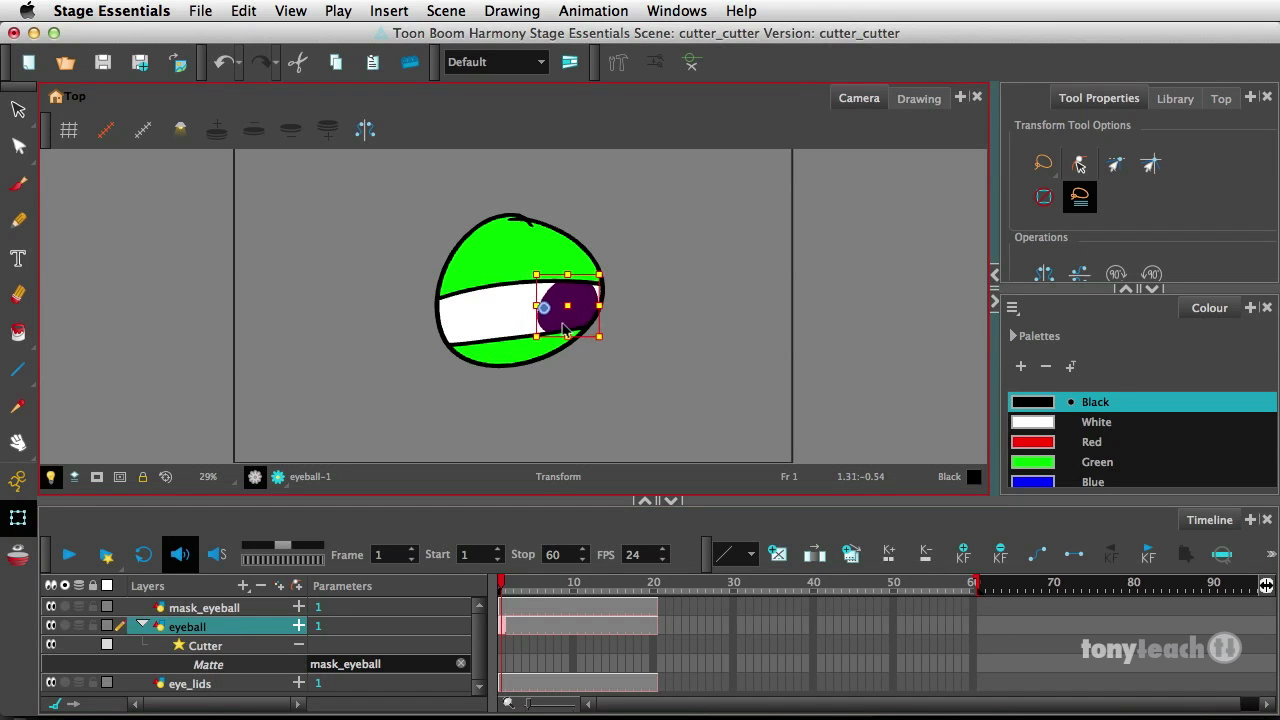
click(330, 362)
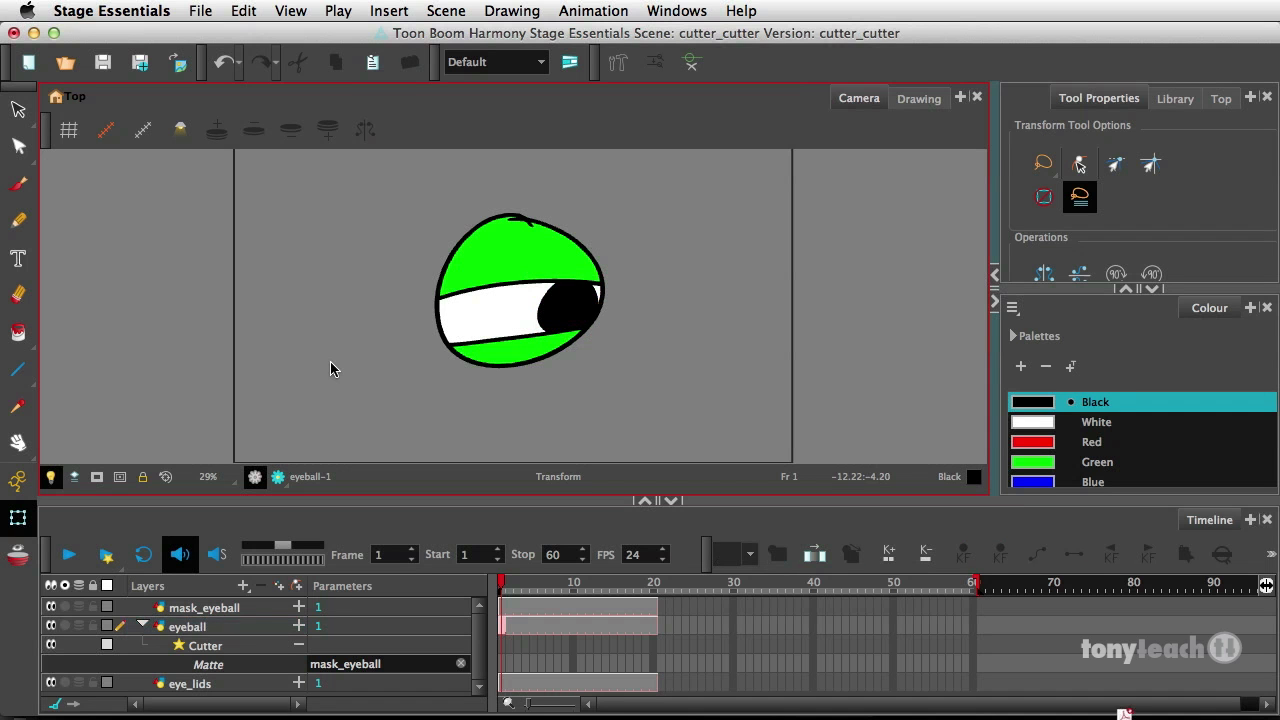
Step: Choose the Brush and add a drawing layer named Drawing directly above the eye_lids layer
click(20, 181)
click(190, 683)
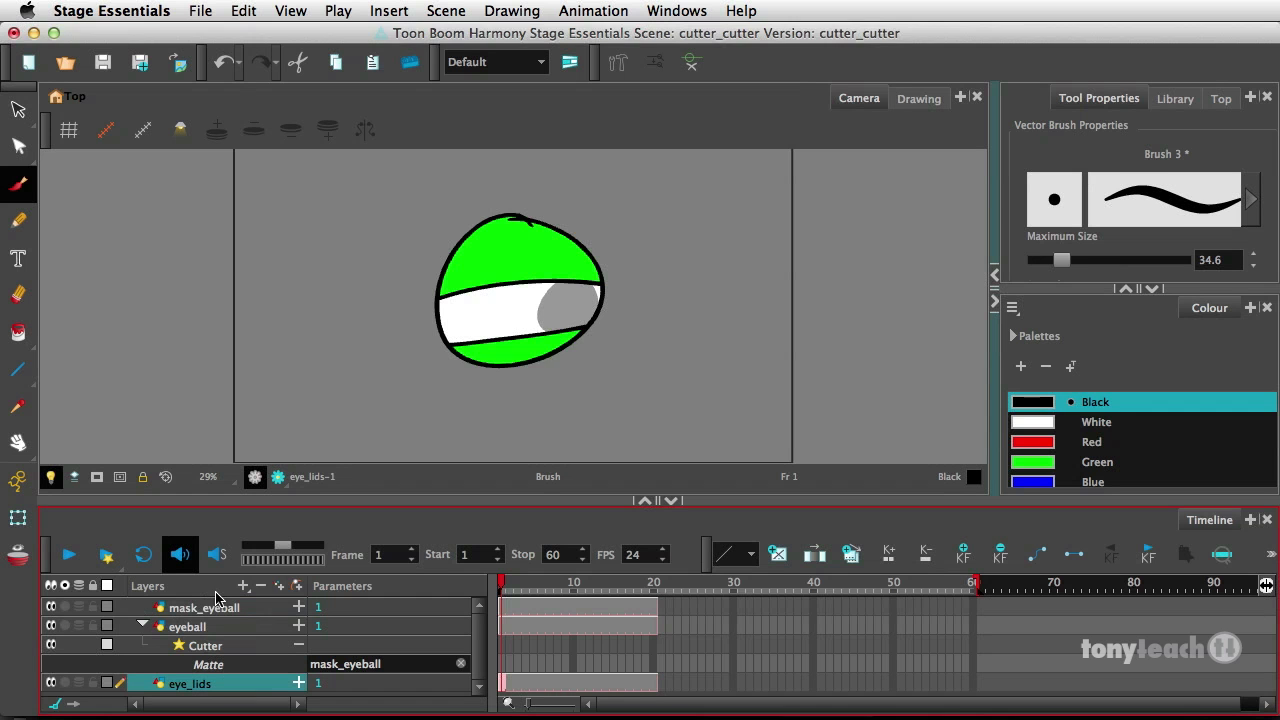
click(279, 590)
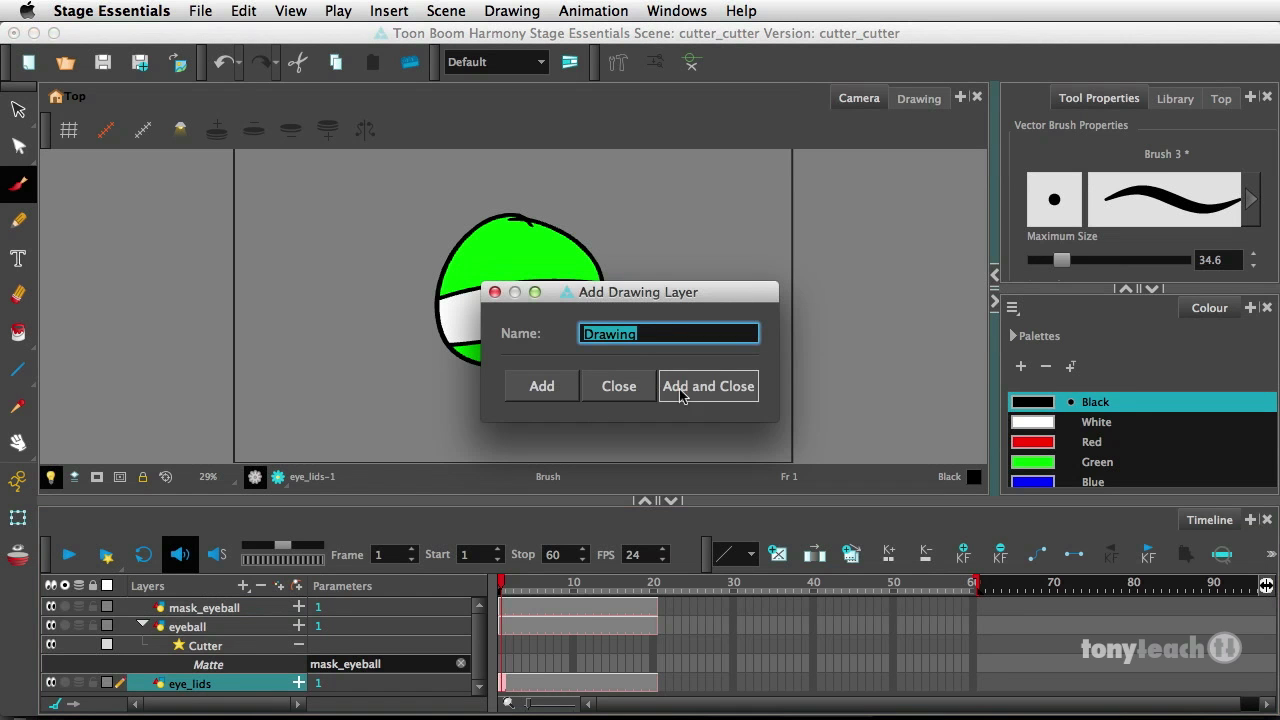
click(718, 388)
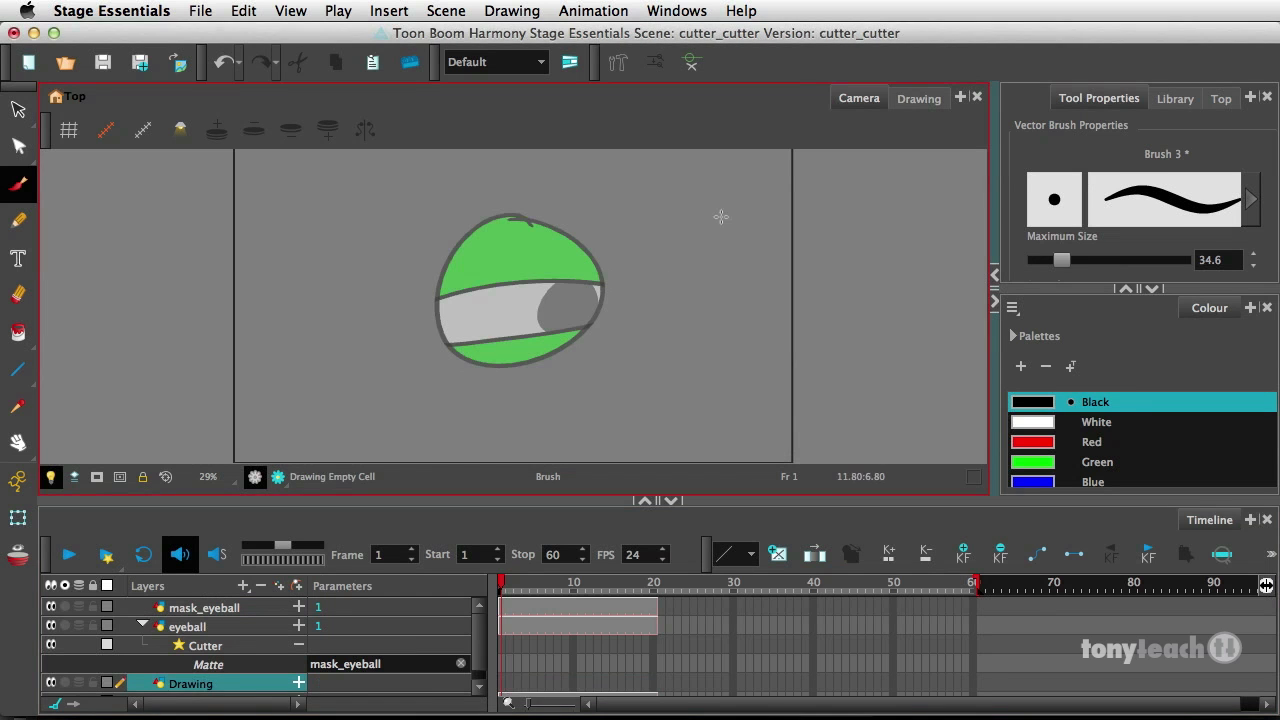
Step: Brush four crossing black strokes beside the eye on the Drawing layer, two slanting each way to form a grid
drag(732, 209, 659, 345)
drag(660, 207, 789, 288)
drag(809, 203, 697, 356)
drag(655, 254, 751, 332)
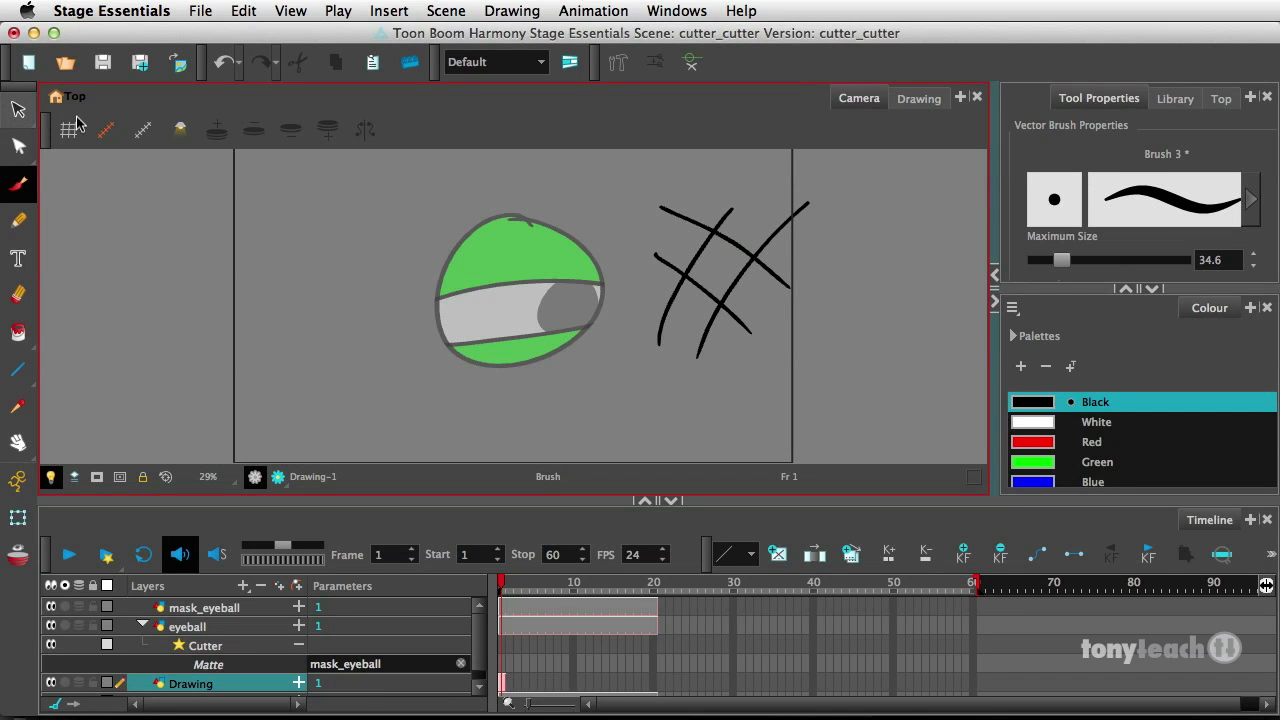
Step: Trim all the overhanging stroke ends with the Cutter tool, leaving only the closed square where the strokes cross
drag(19, 110, 60, 127)
mouse_move(786, 268)
mouse_down()
mouse_move(784, 186)
mouse_move(733, 217)
mouse_move(786, 248)
mouse_move(747, 312)
mouse_move(700, 349)
mouse_move(739, 331)
mouse_move(688, 304)
mouse_up()
drag(681, 237, 660, 285)
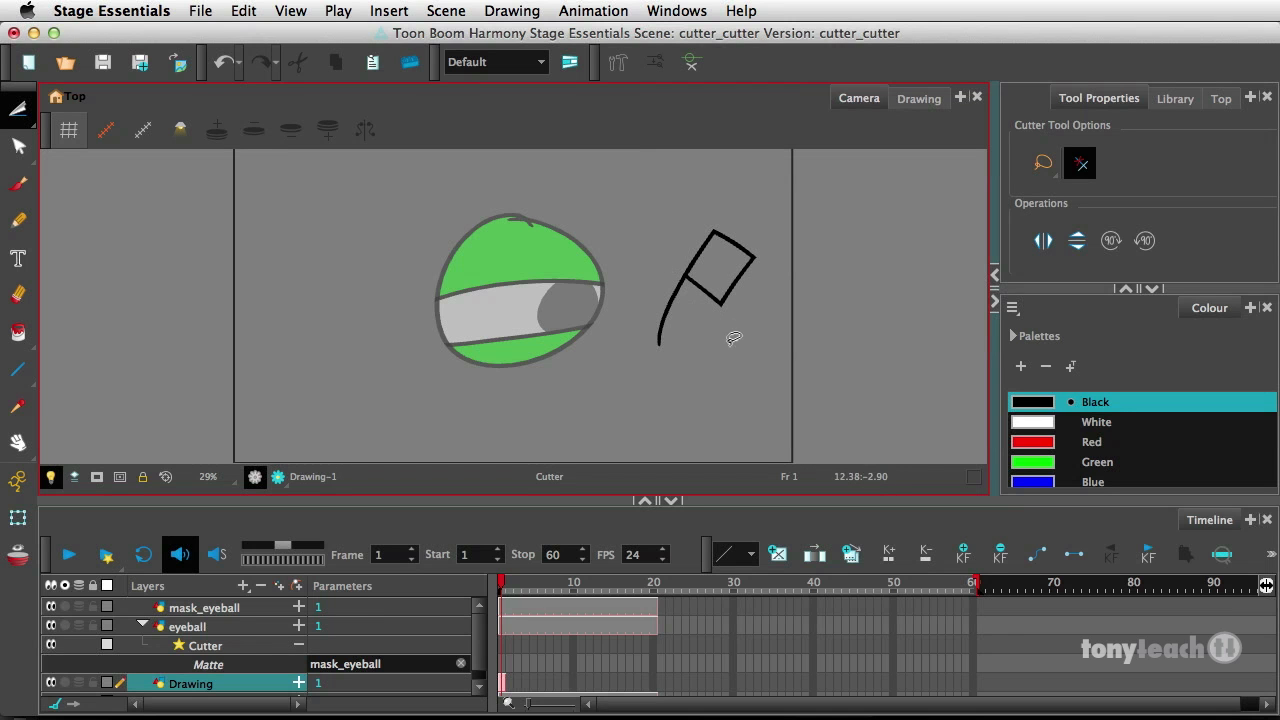
drag(709, 337, 648, 300)
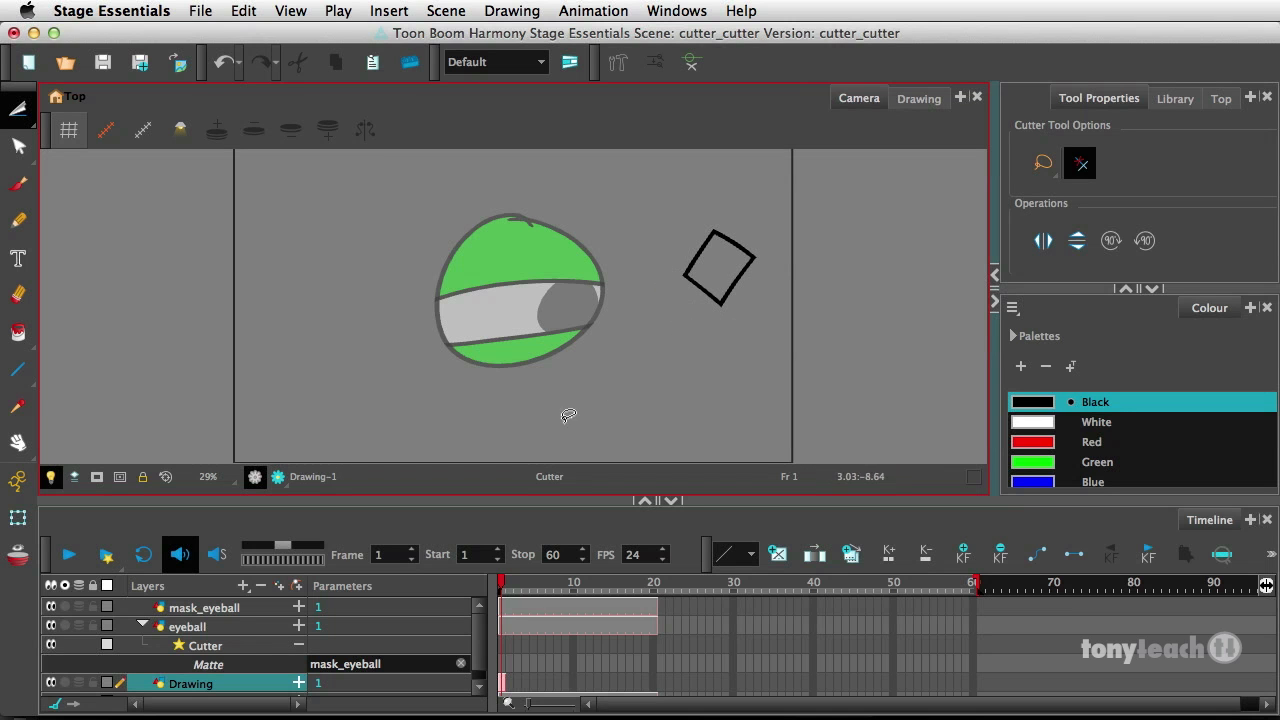